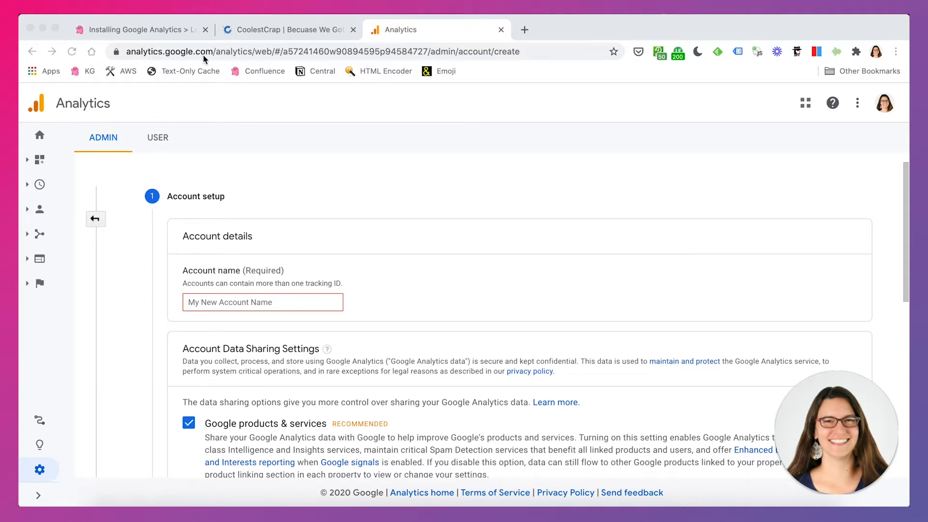
- Name the new Analytics account Test
scroll(399, 274, down, 1)
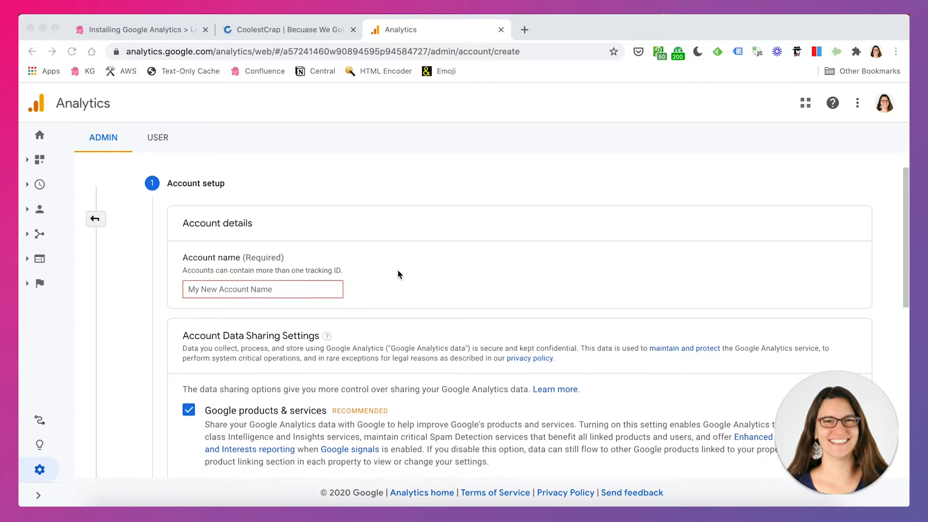
scroll(397, 271, down, 1)
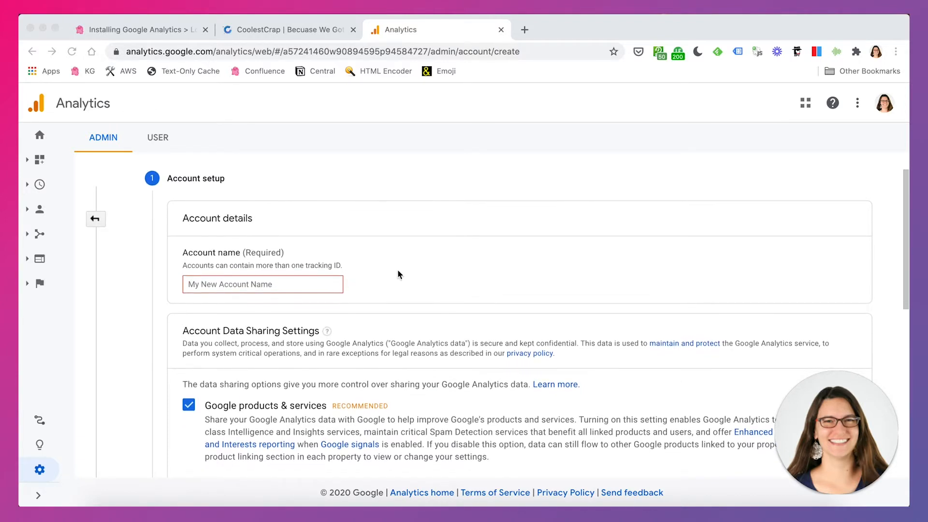
click(244, 284)
click(244, 283)
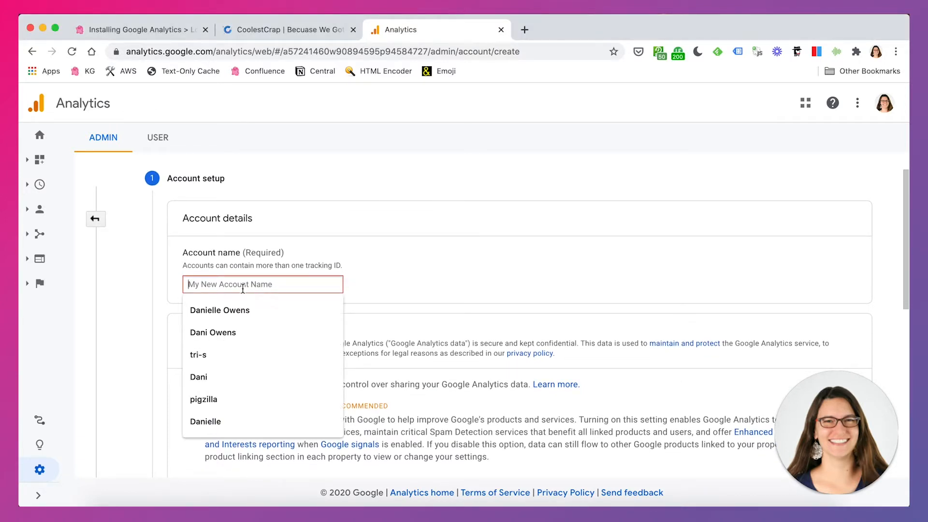
text(Tes)
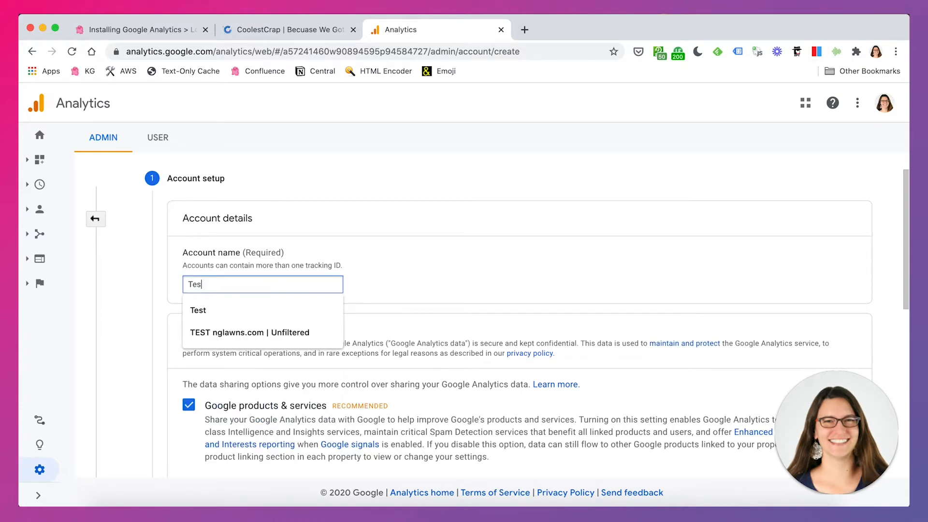
click(320, 190)
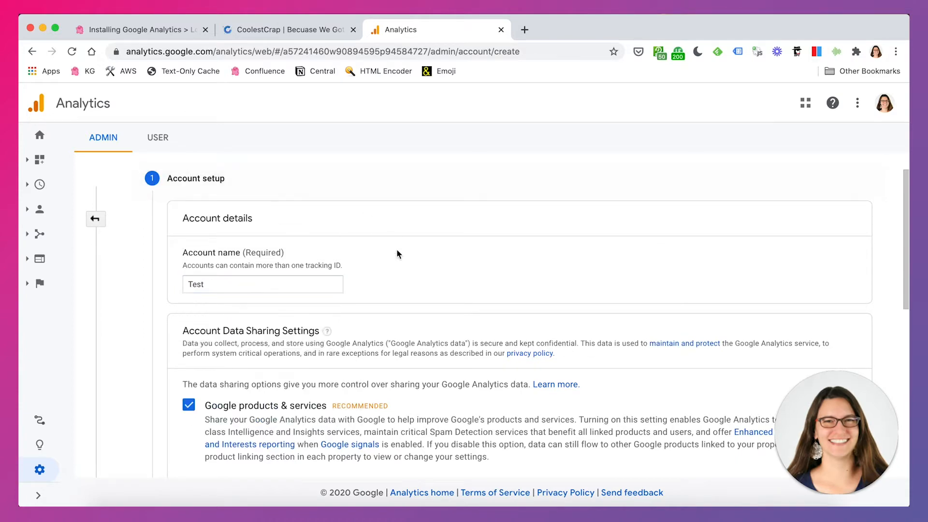
- Keep all the recommended account data sharing options enabled and continue to property setup
scroll(397, 253, down, 3)
scroll(424, 315, down, 2)
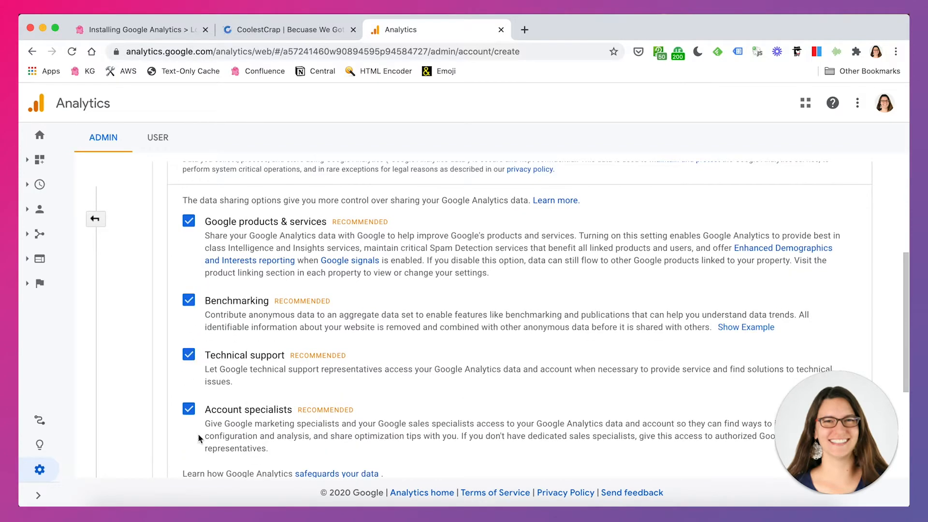
scroll(410, 389, down, 1)
scroll(418, 390, down, 1)
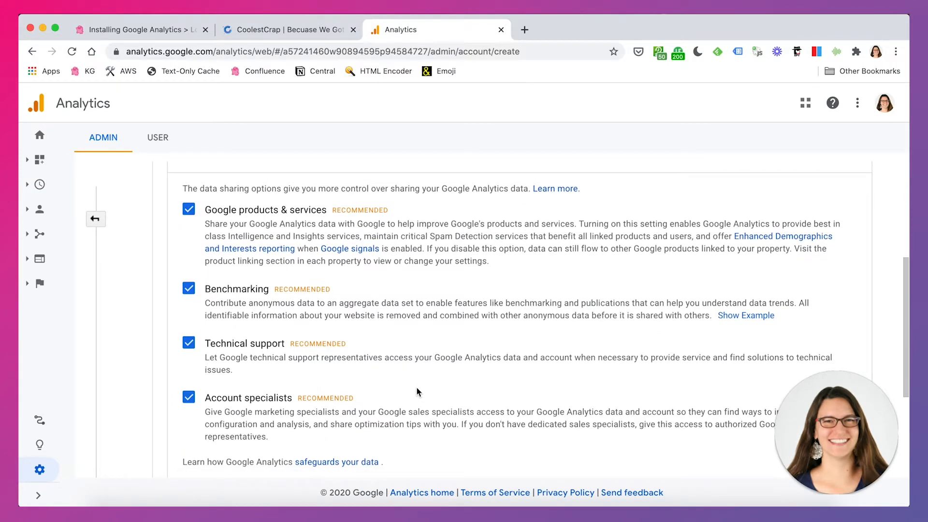
drag(216, 285, 234, 287)
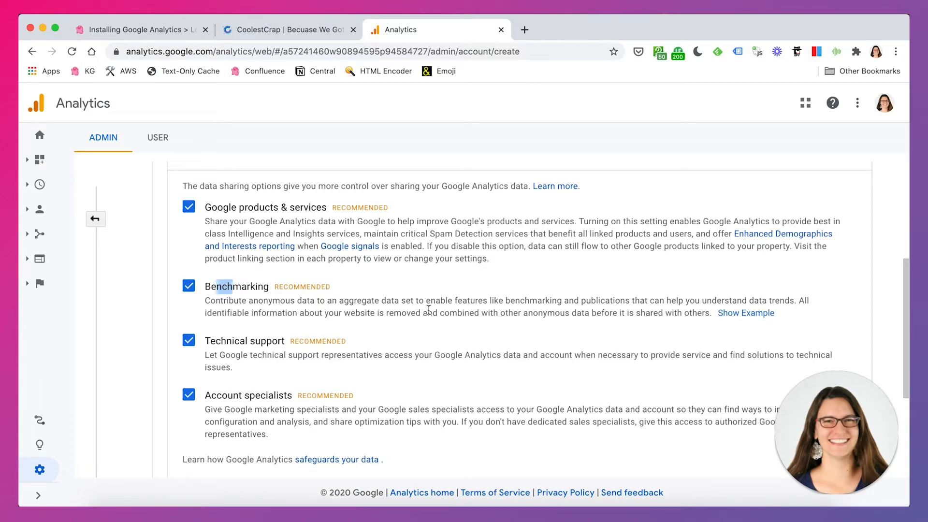
click(314, 301)
scroll(521, 303, down, 3)
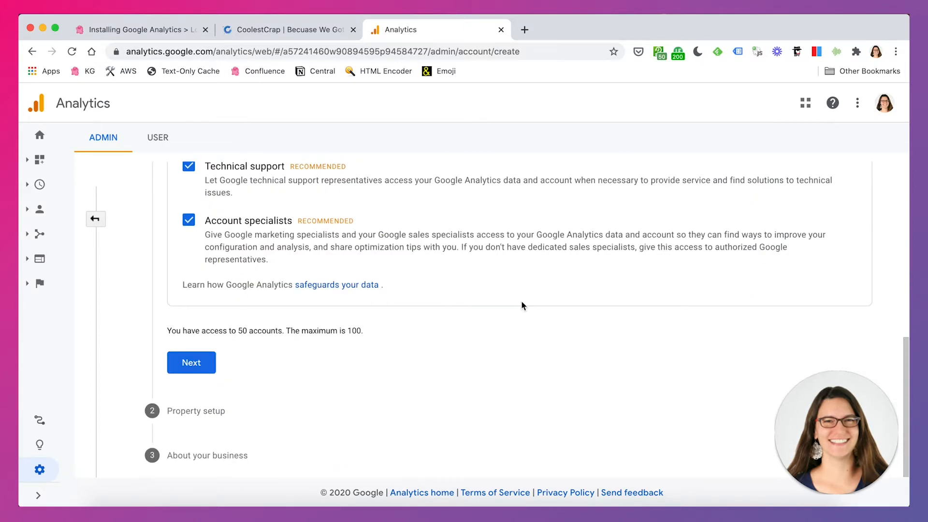
click(206, 365)
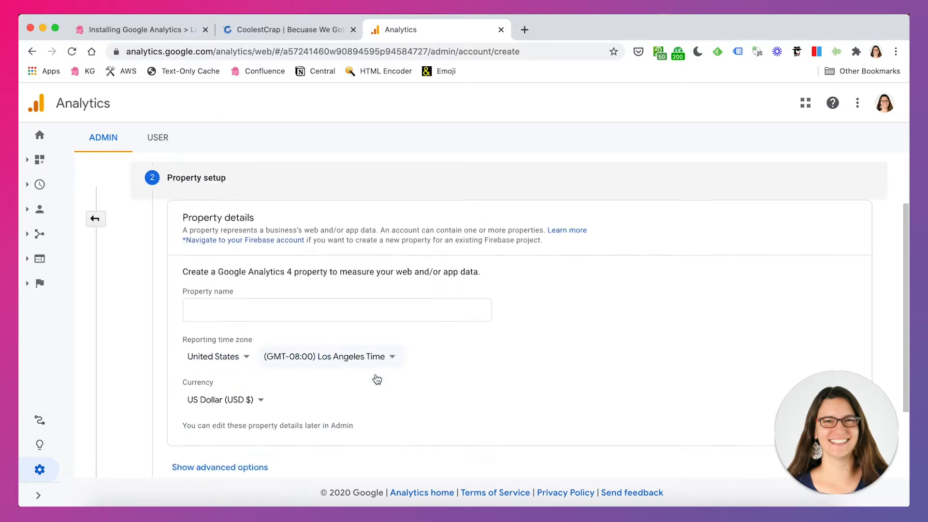
- Name the property CoolestCrap, set its reporting time zone to (GMT-05:00) New York Time, and continue
click(279, 221)
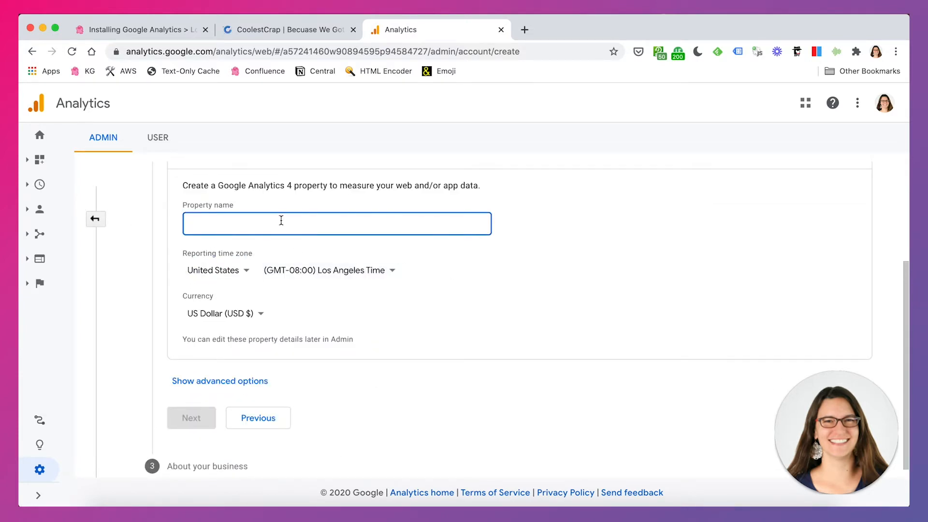
text(CoolestCrap)
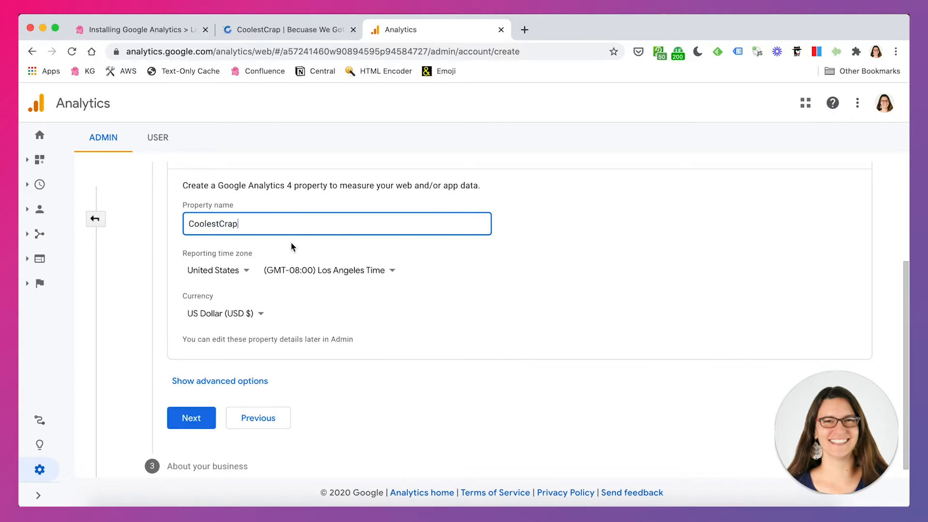
click(322, 271)
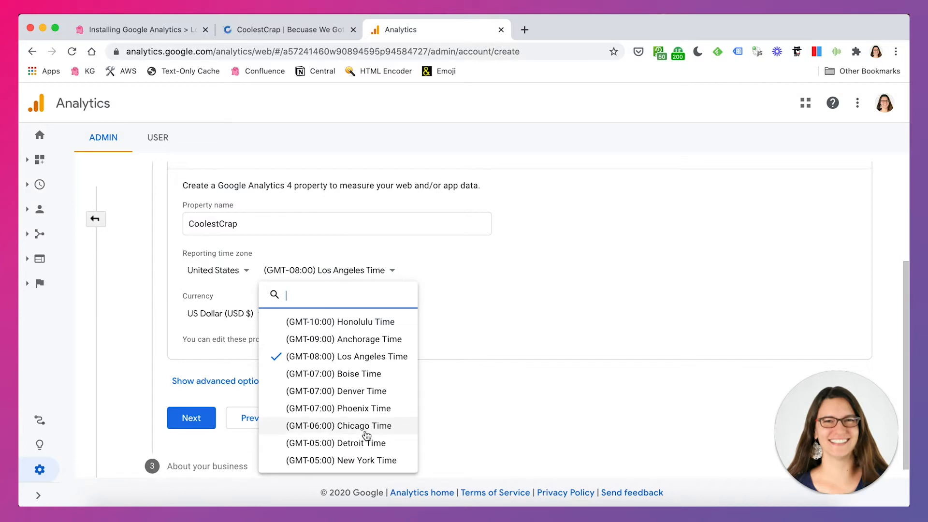
click(367, 460)
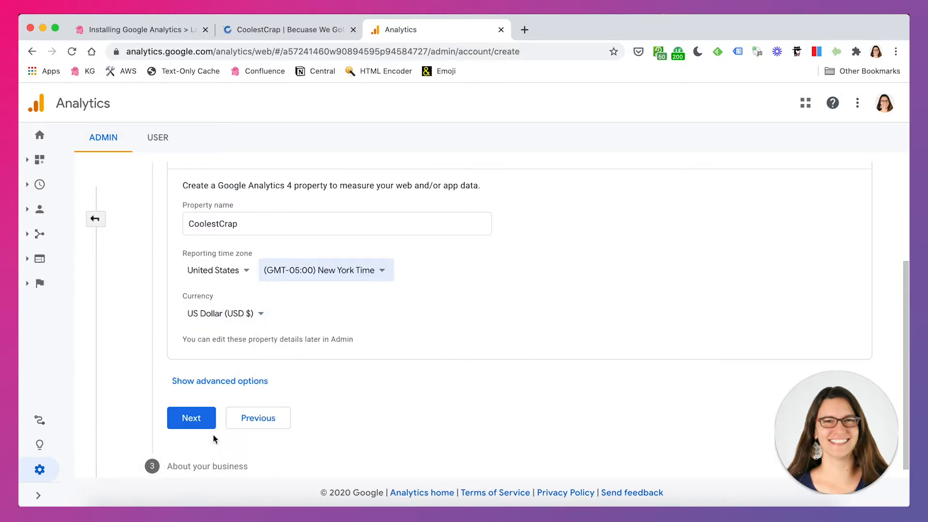
click(199, 419)
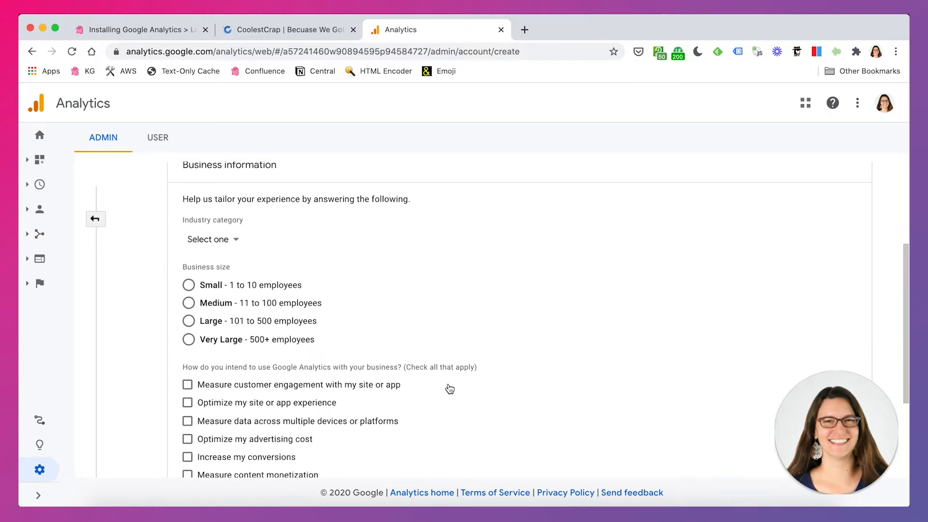
- Set the business industry category to Hobbies & Leisure
scroll(456, 372, down, 5)
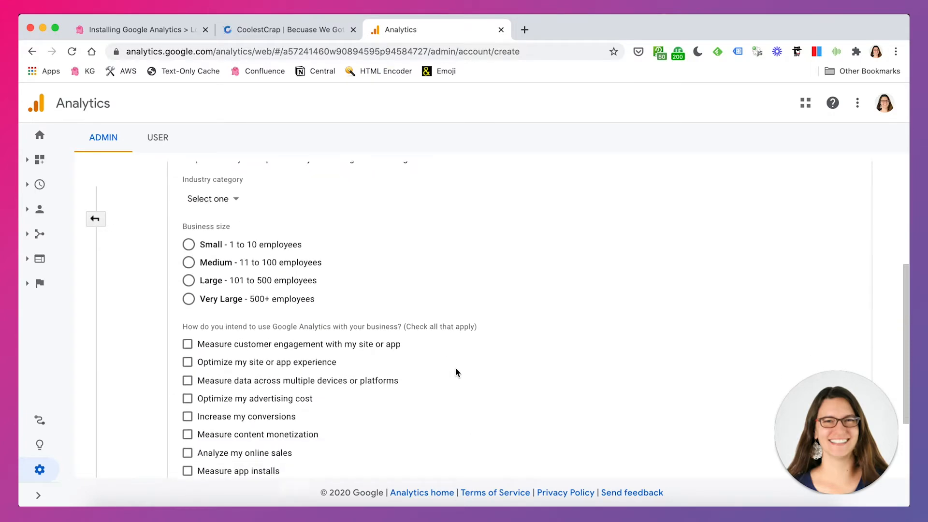
scroll(456, 373, up, 8)
scroll(456, 372, down, 2)
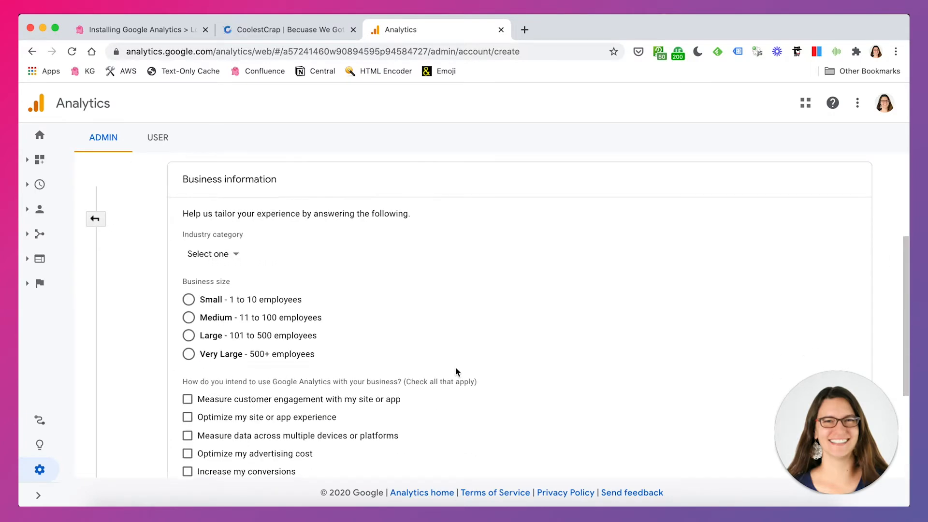
click(222, 255)
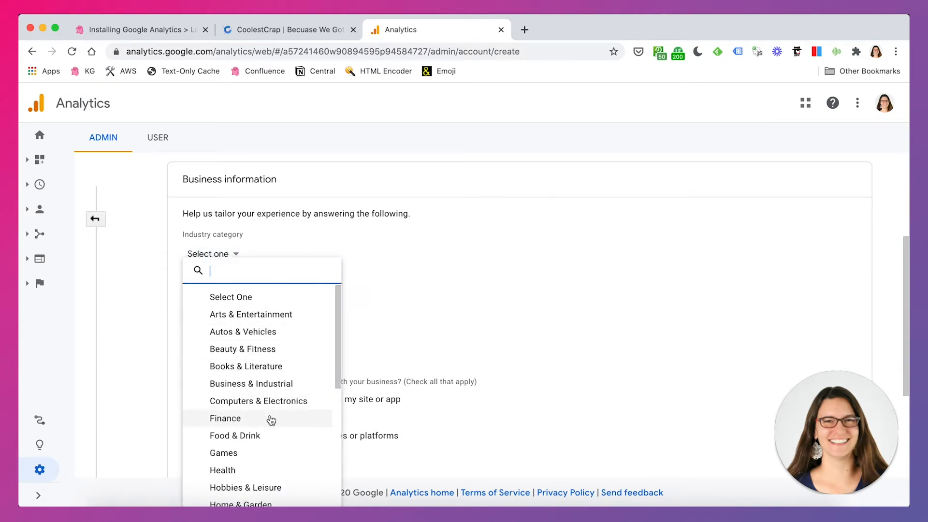
scroll(271, 420, down, 2)
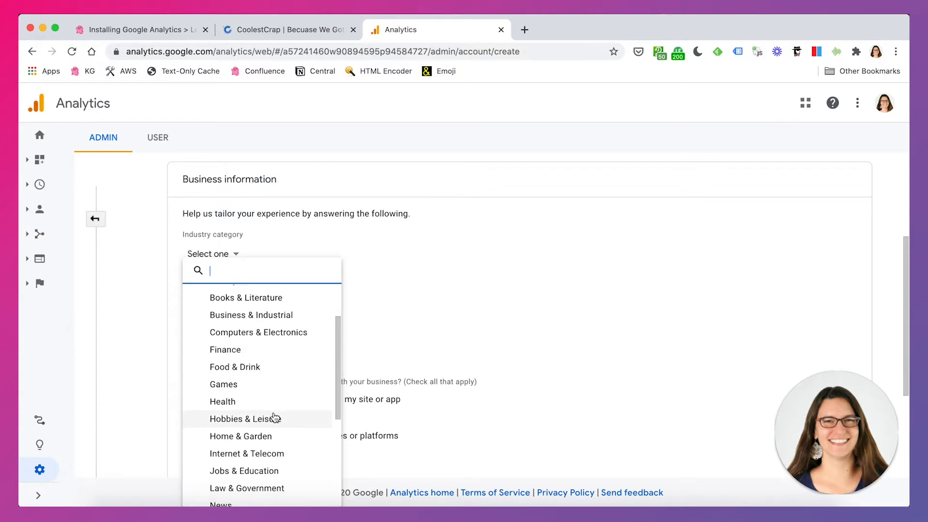
scroll(273, 416, down, 1)
click(271, 400)
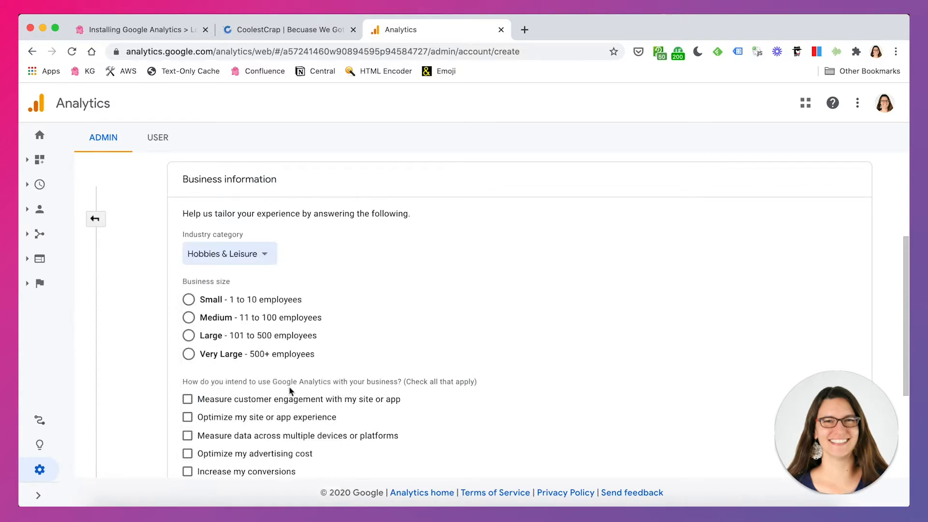
- Choose Small business size and the Increase my conversions usage goal, then create the account
click(189, 299)
scroll(415, 380, down, 2)
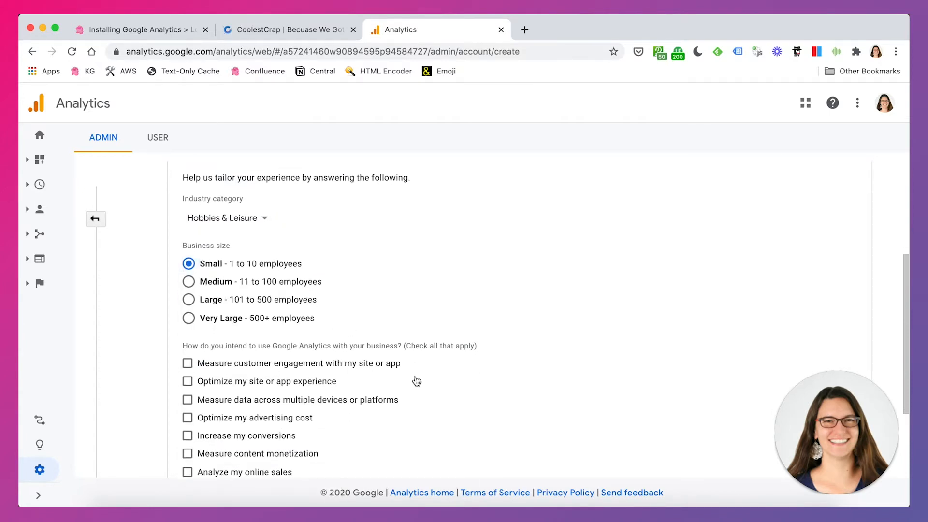
scroll(417, 382, down, 3)
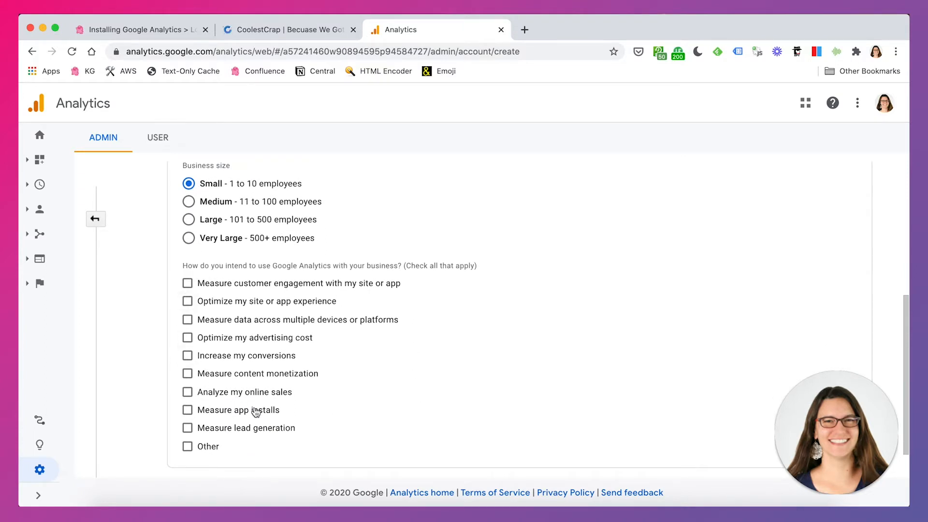
click(188, 357)
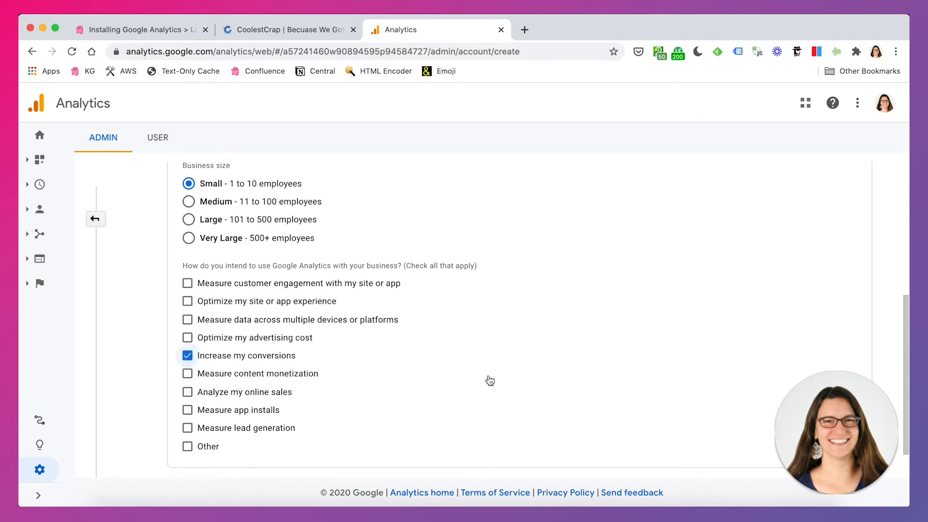
scroll(477, 375, down, 2)
click(207, 453)
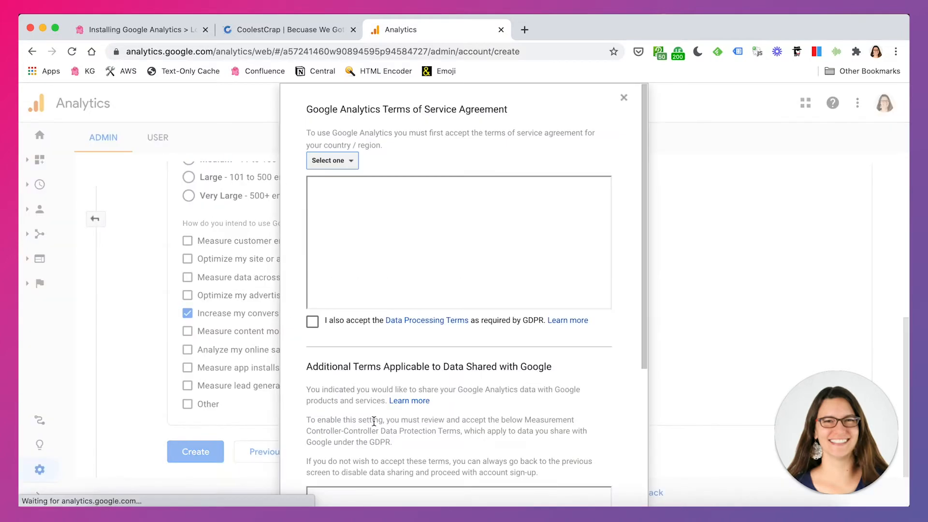
- Accept the Data Processing Terms and the Measurement Controller-Controller Data Protection Terms
click(312, 321)
scroll(475, 401, down, 5)
click(313, 432)
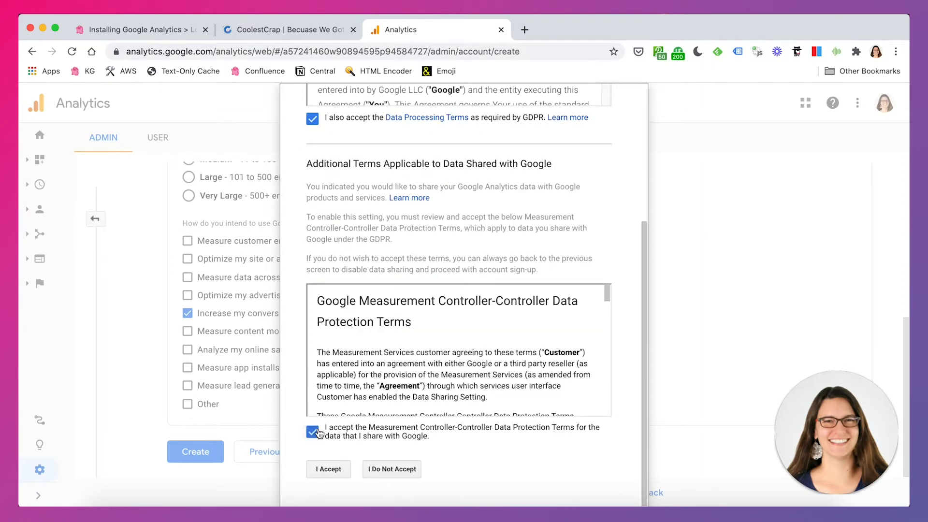
click(345, 469)
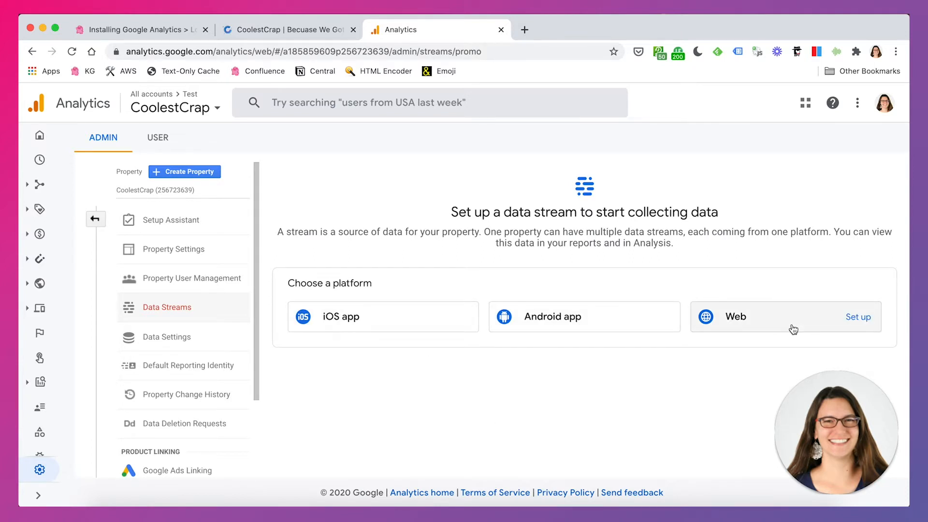
- Start a Web data stream and enter the store's address coolestcrap.com as its https website URL
click(778, 319)
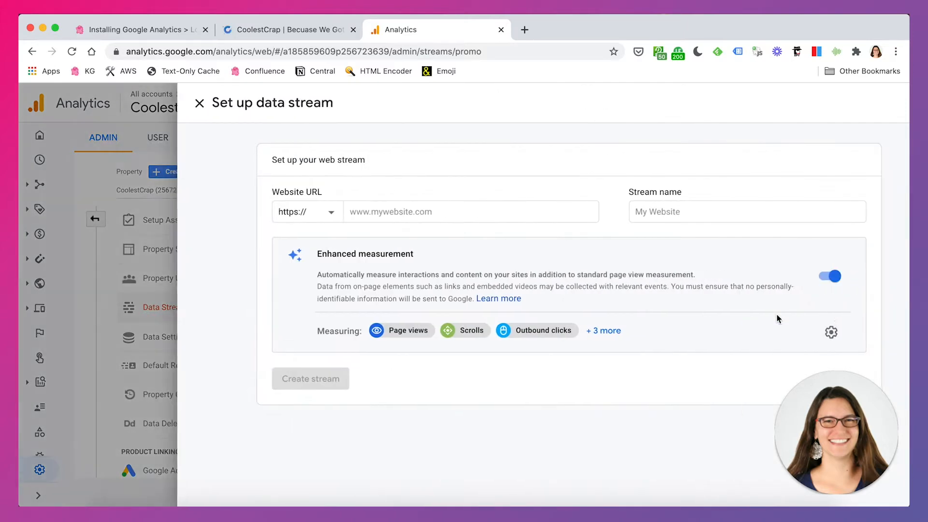
click(352, 213)
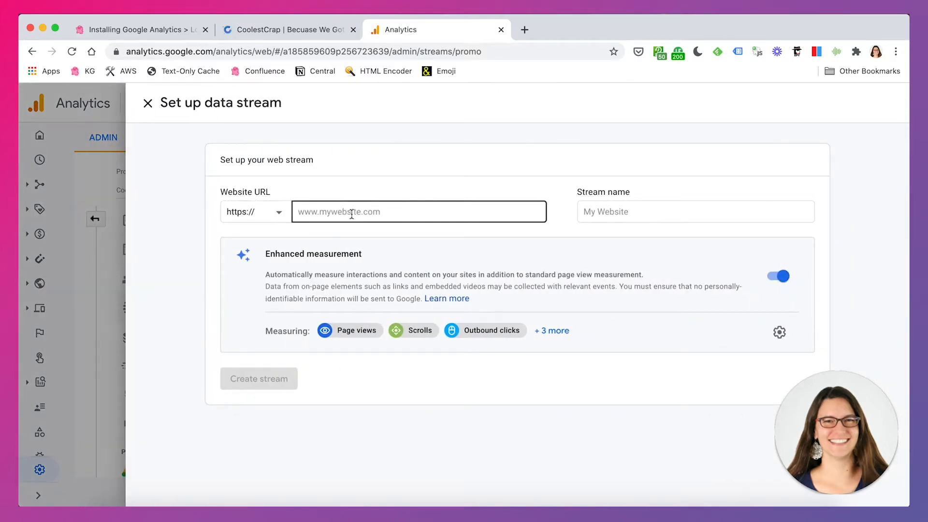
click(309, 35)
click(224, 47)
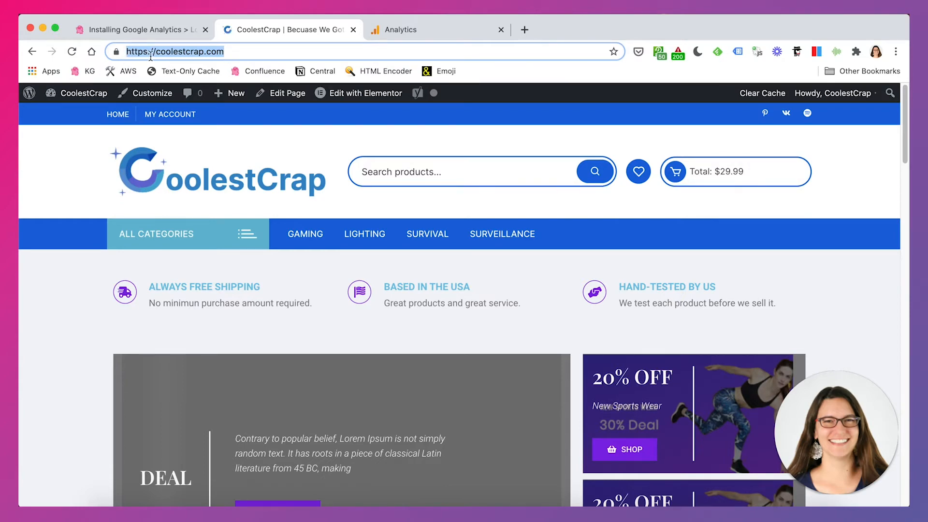
click(408, 34)
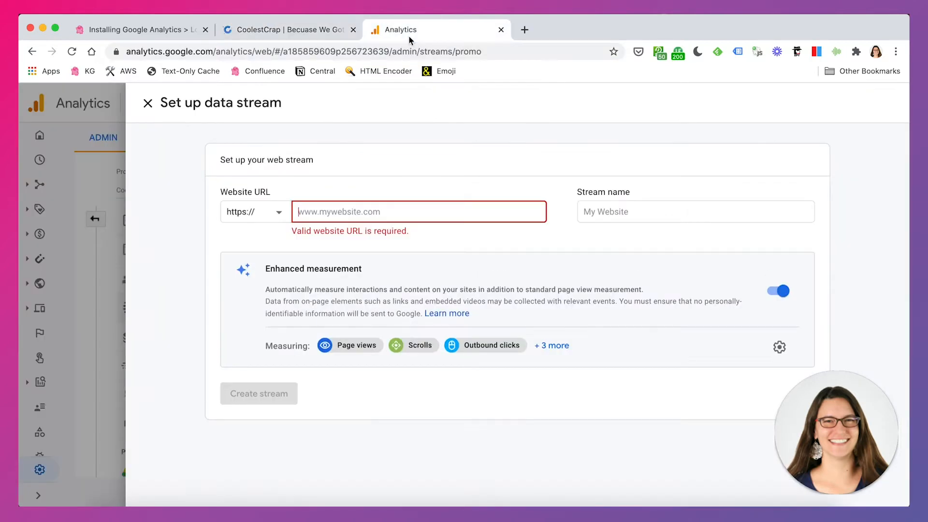
click(277, 220)
click(254, 215)
click(337, 213)
text(coolestcrap.com)
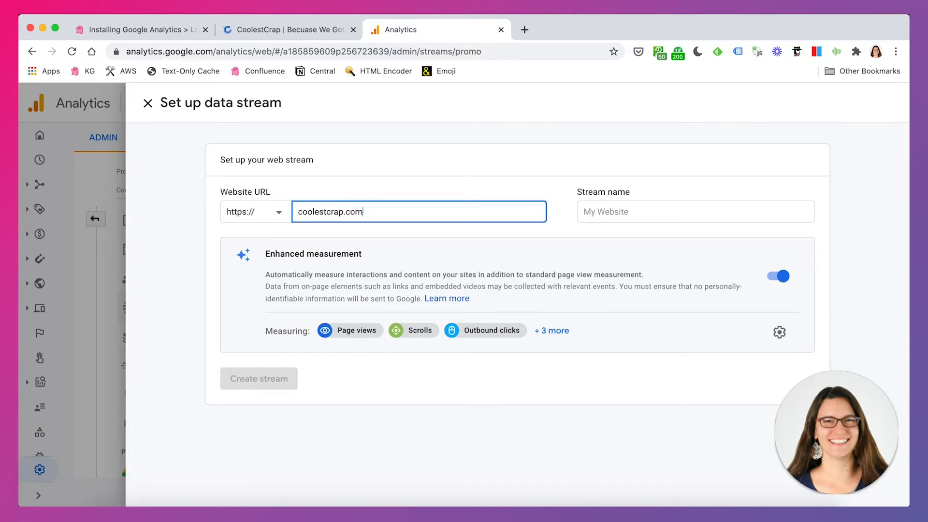
- Name the stream CoolestCrap, expand the enhanced measurement list, and create the stream
click(595, 207)
text(CoolestCrap)
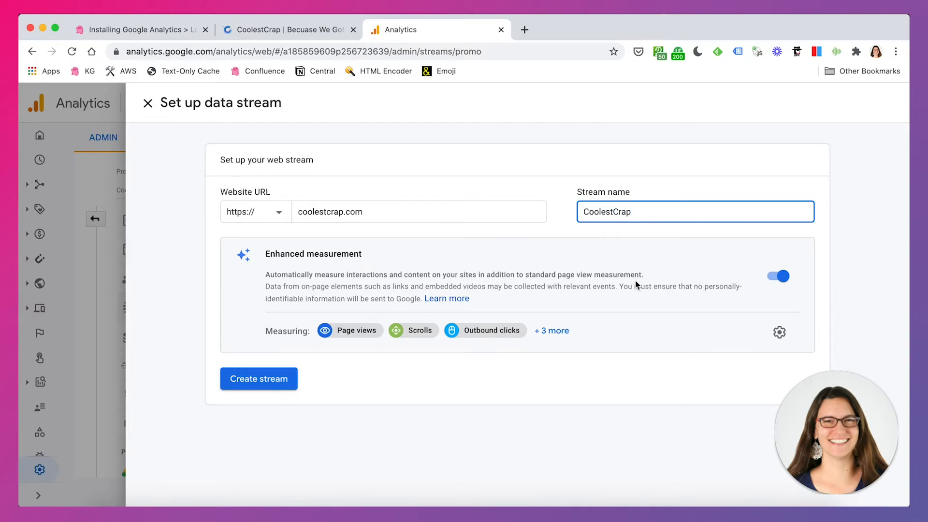
click(545, 331)
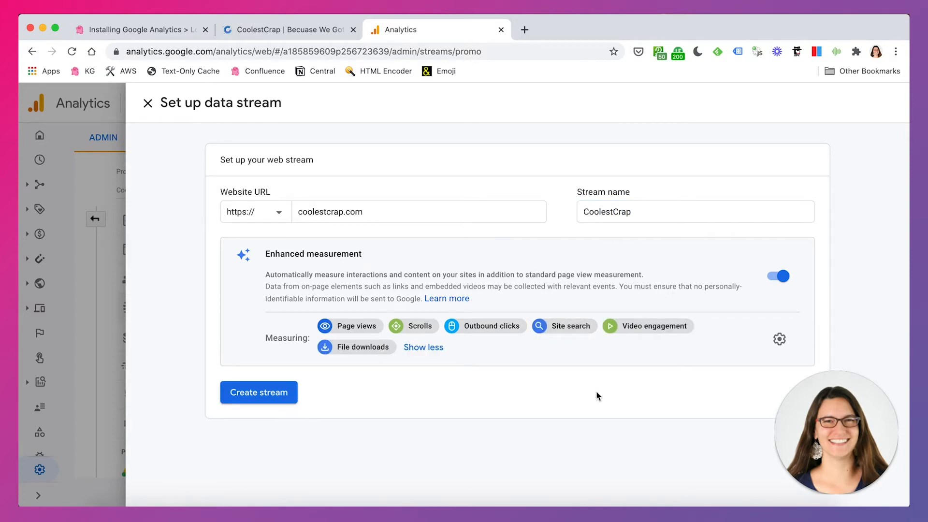
click(276, 399)
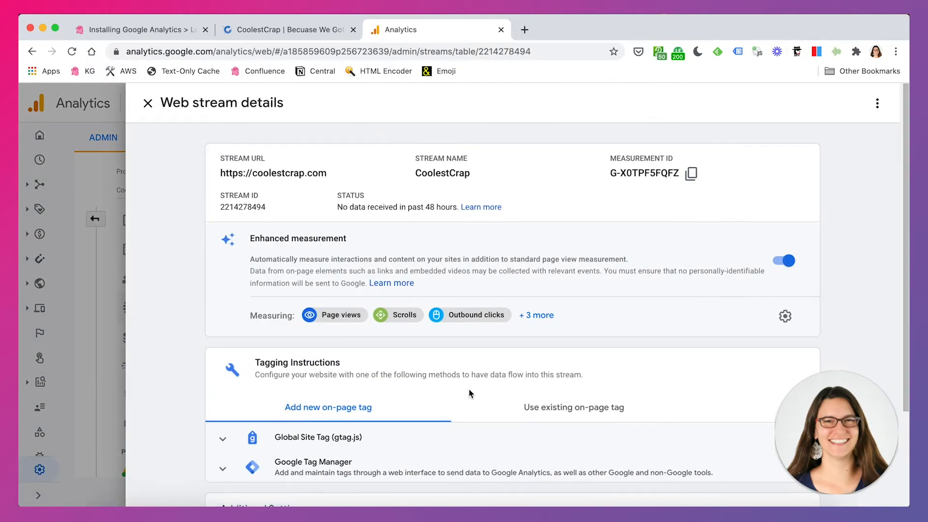
- Expand the Global Site Tag (gtag.js) tagging instructions for the CoolestCrap web stream
click(269, 29)
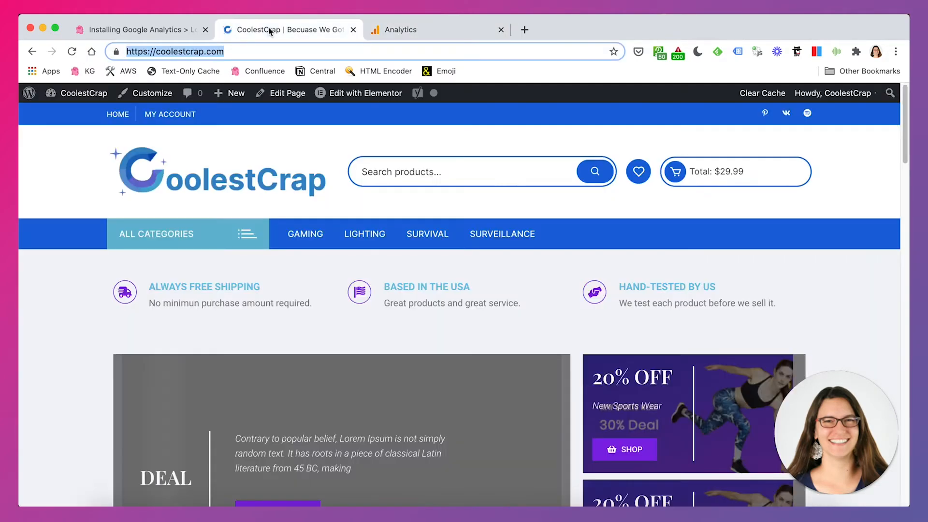
click(306, 265)
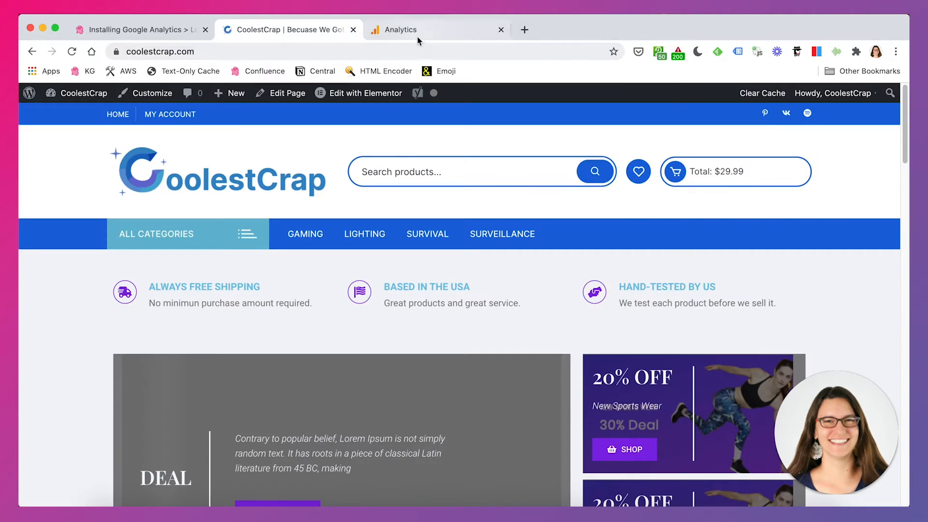
click(417, 33)
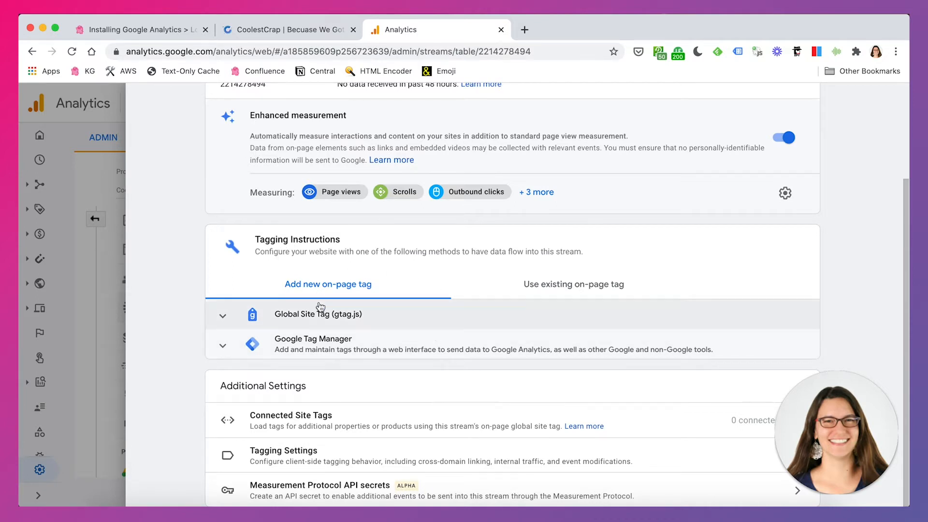
click(289, 319)
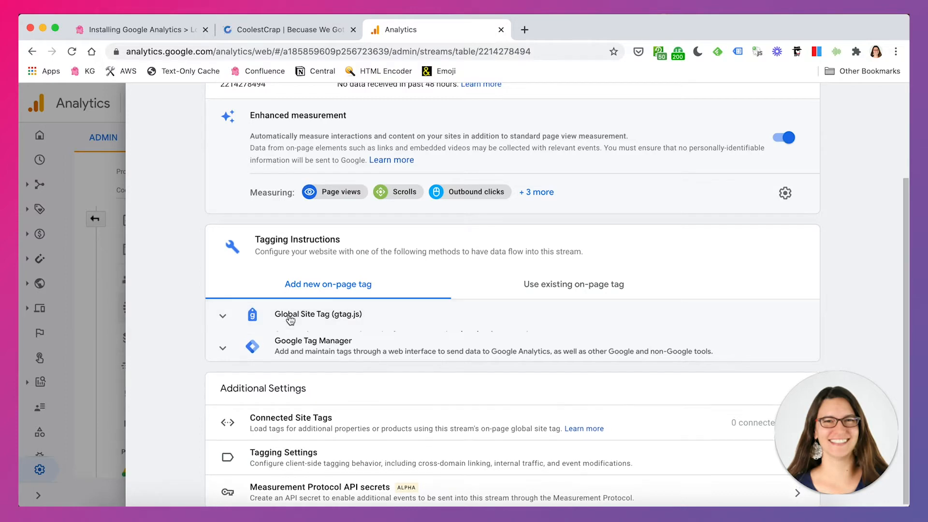
scroll(390, 342, down, 4)
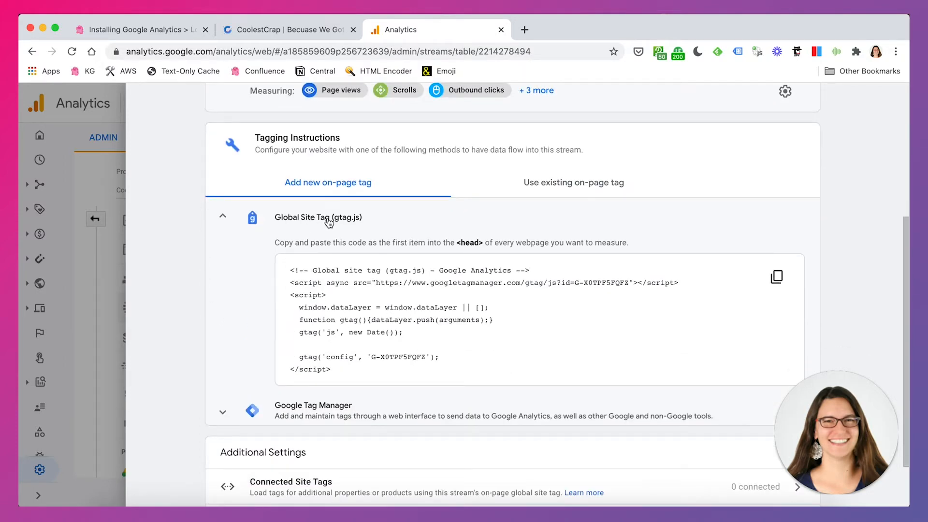
drag(285, 243, 576, 245)
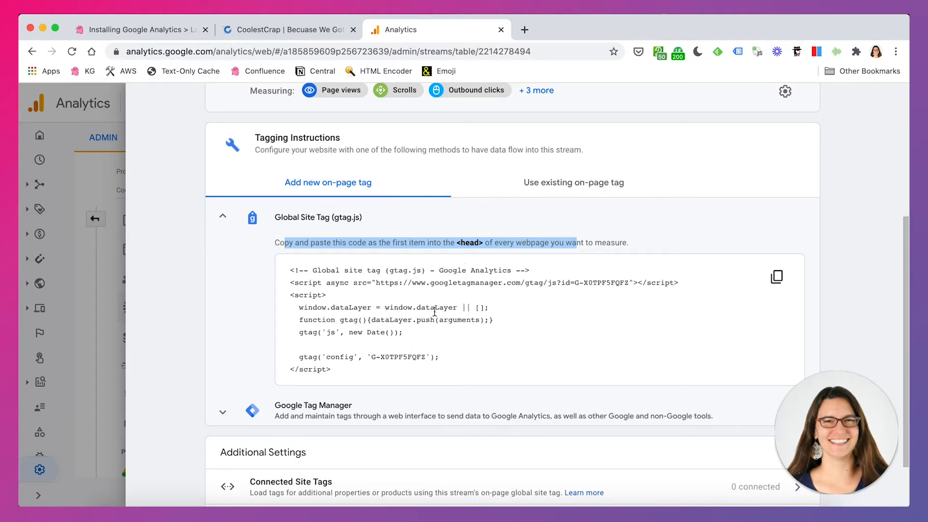
- Open the store's WordPress dashboard and review the instruction to place the tag in each page's <head>
click(308, 39)
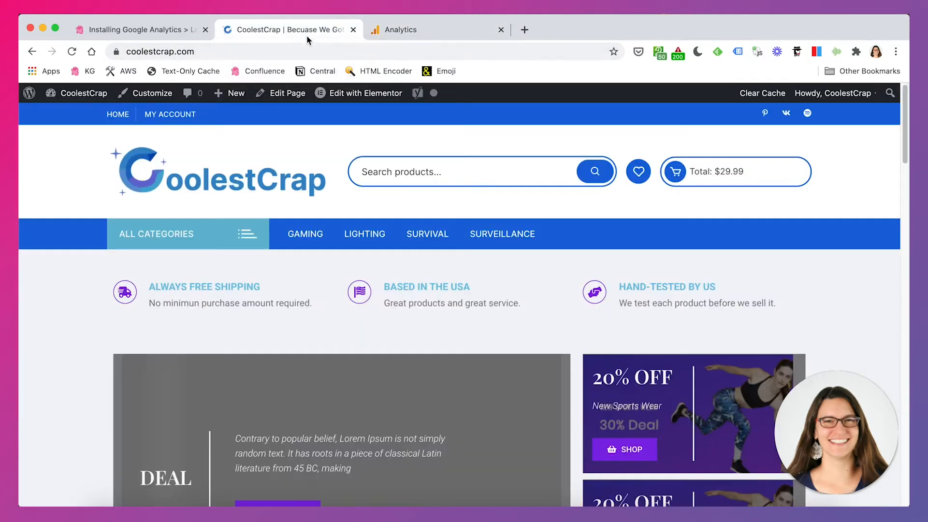
click(87, 97)
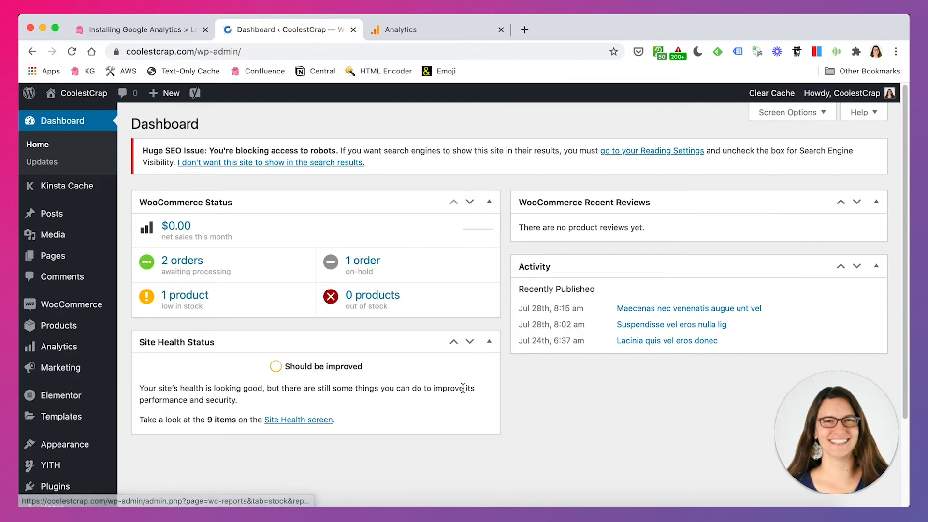
scroll(506, 404, down, 1)
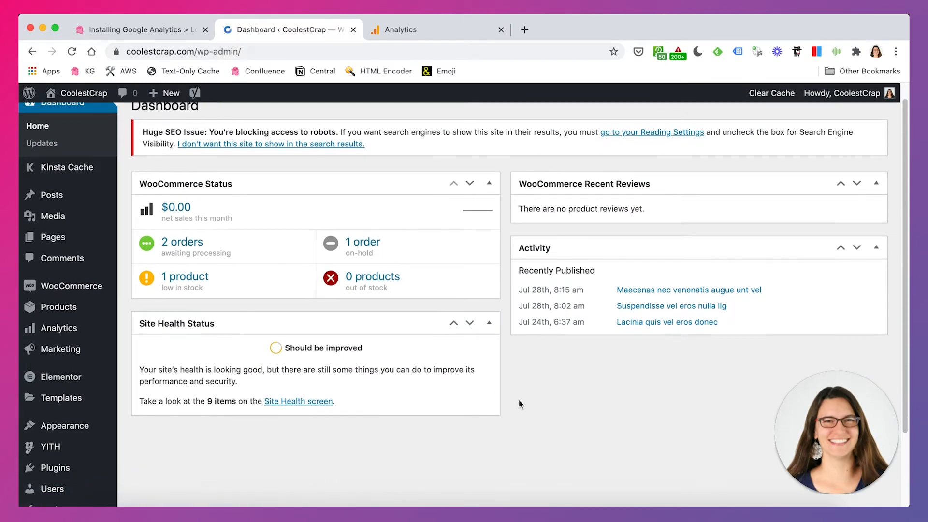
scroll(533, 409, down, 1)
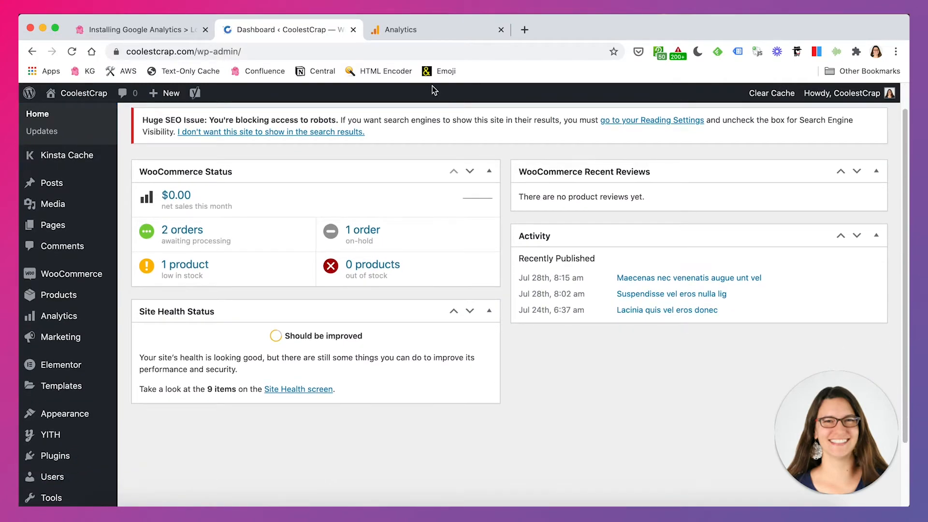
click(411, 32)
click(464, 244)
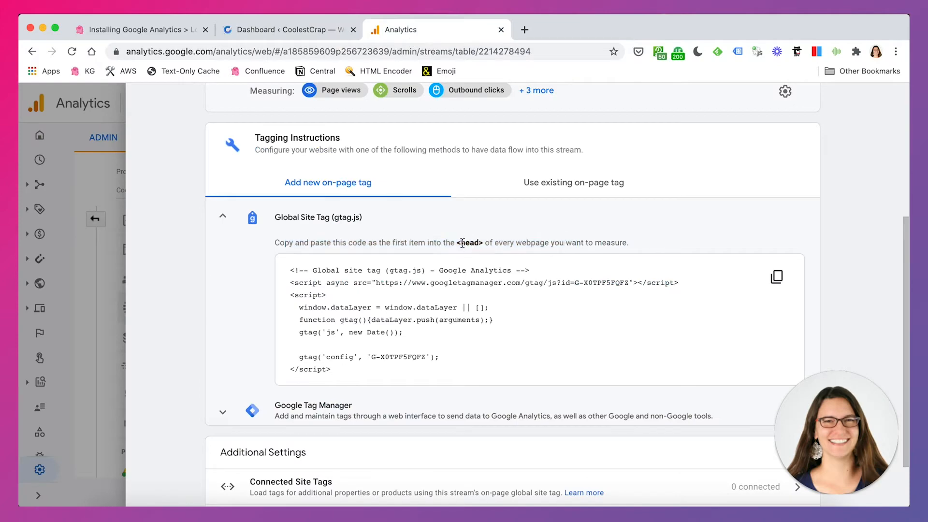
drag(460, 242, 483, 245)
click(319, 33)
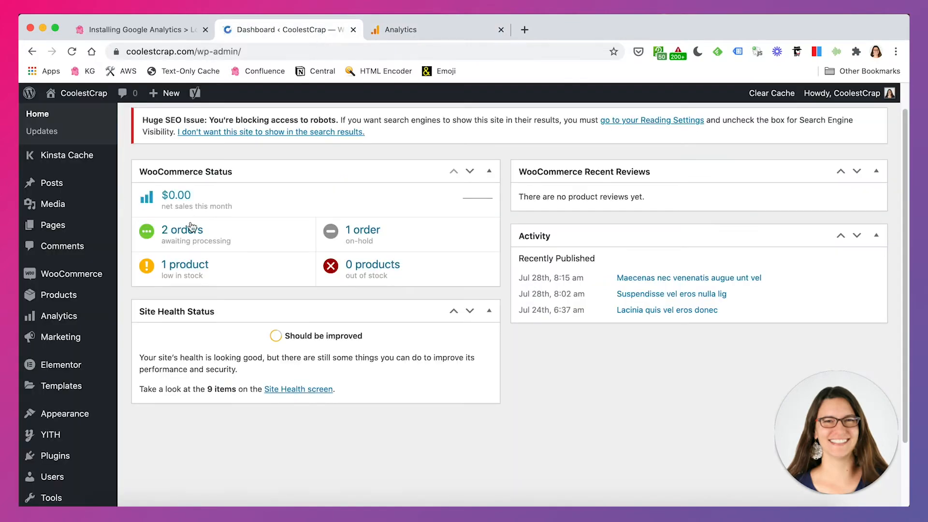
- Browse the WordPress admin menus and the theme Customizer's Homepage Settings for a place to add head code
scroll(77, 320, down, 2)
scroll(77, 320, down, 1)
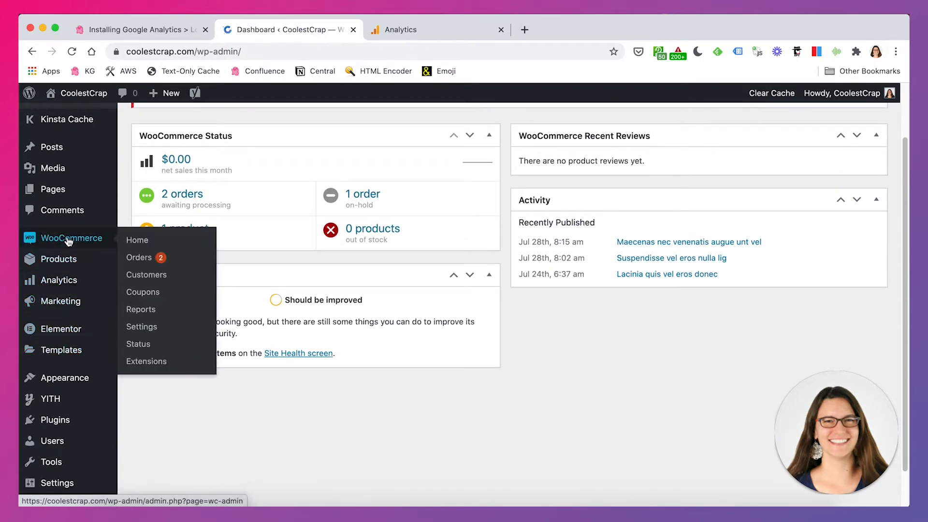
mouse_move(71, 261)
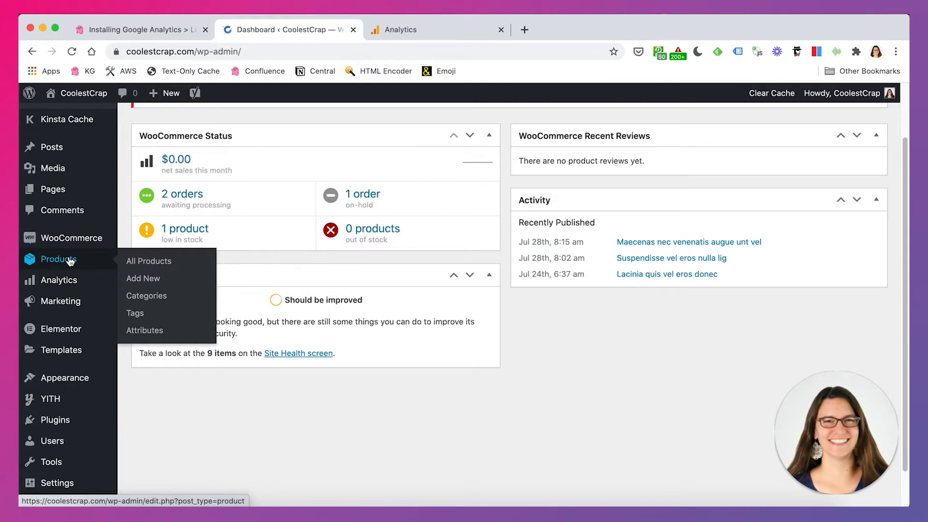
scroll(72, 261, down, 2)
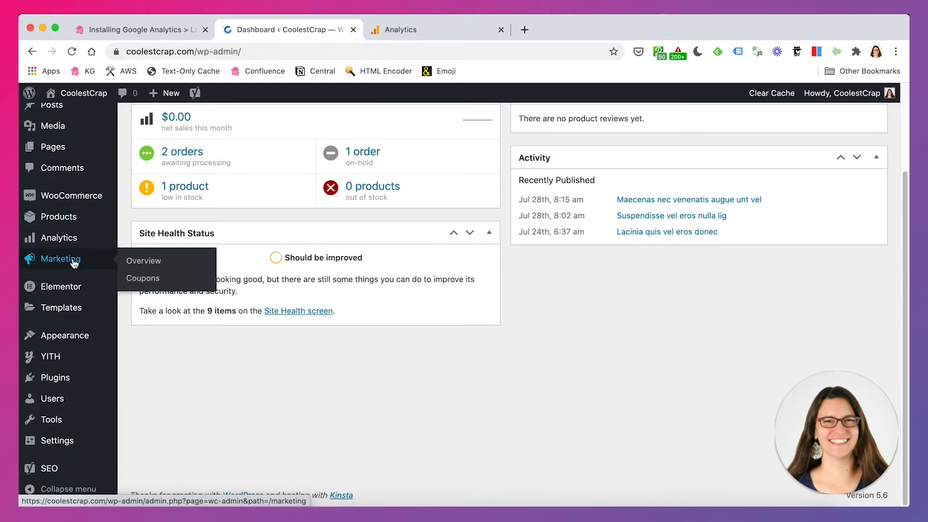
mouse_move(68, 335)
click(140, 314)
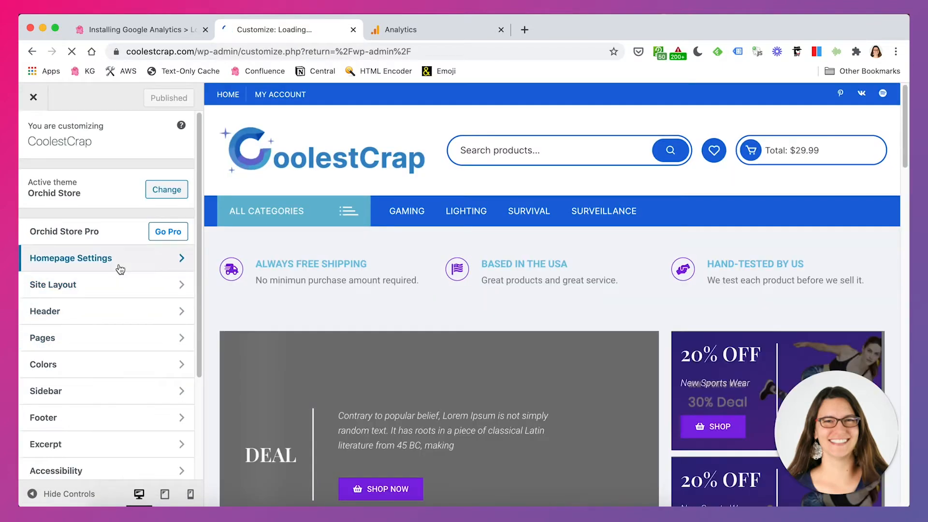
click(120, 269)
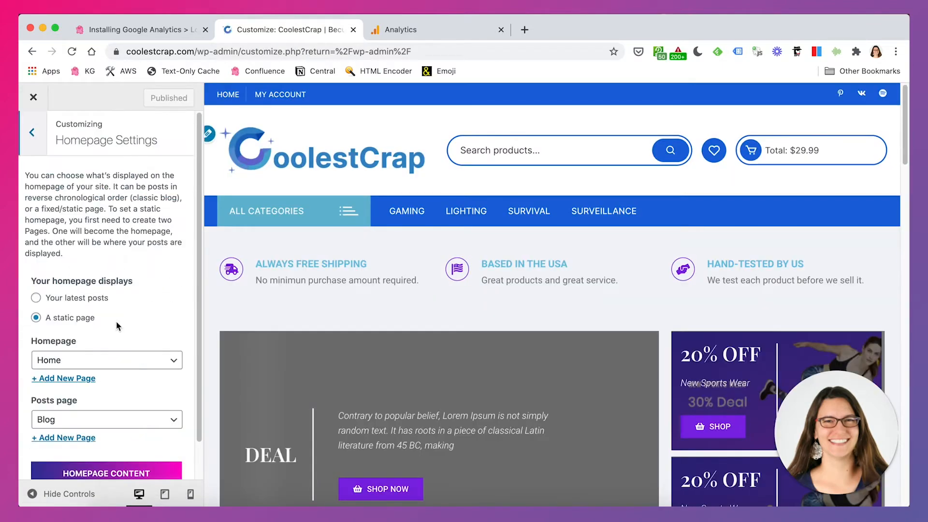
scroll(106, 290, down, 2)
click(38, 108)
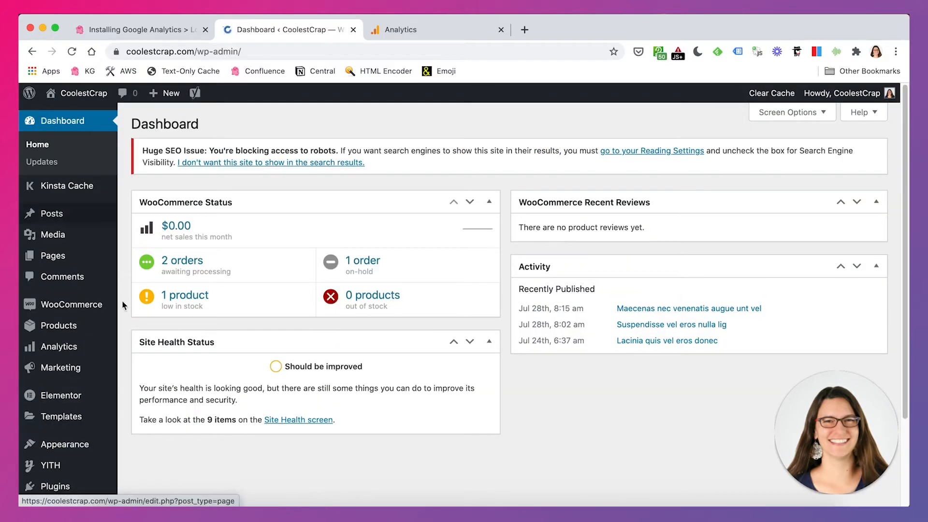
- Check the theme Customizer's Header and Footer sections for a head code option, then close the Customizer
mouse_move(79, 445)
click(161, 338)
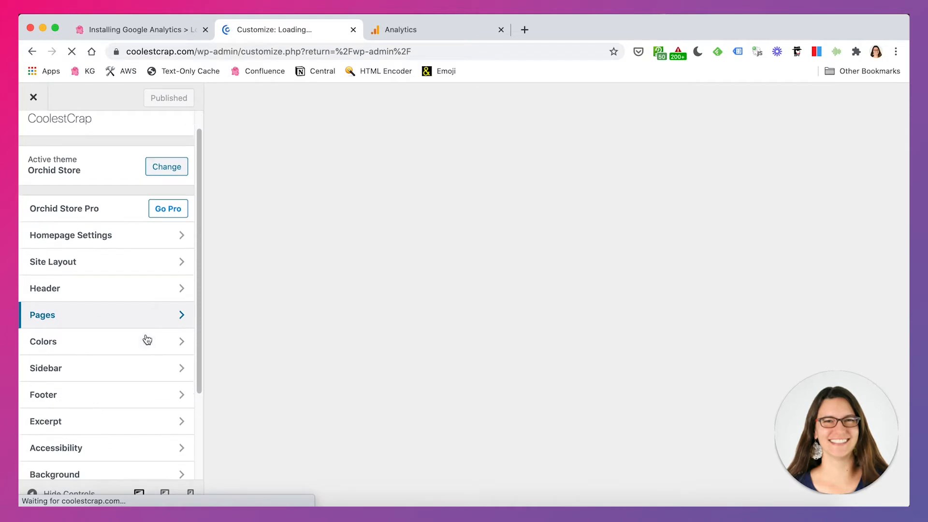
scroll(106, 299, down, 2)
click(89, 222)
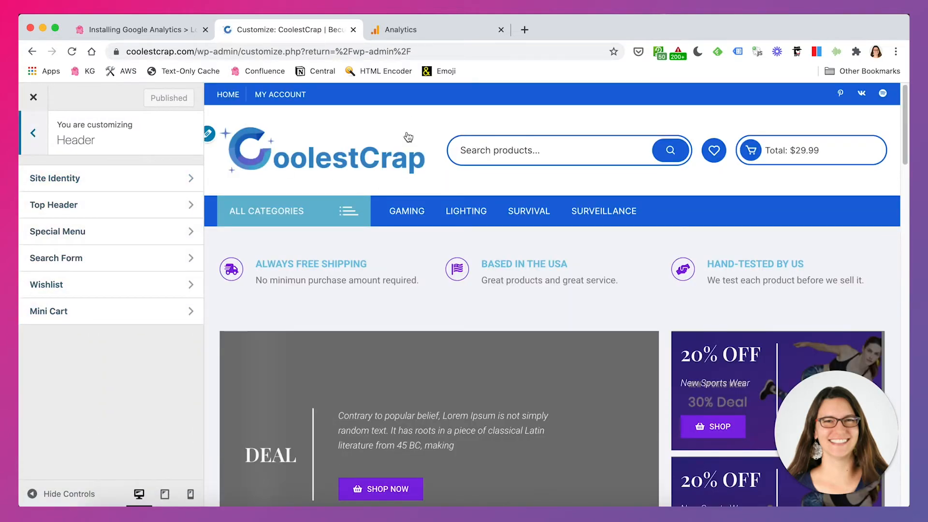
click(39, 141)
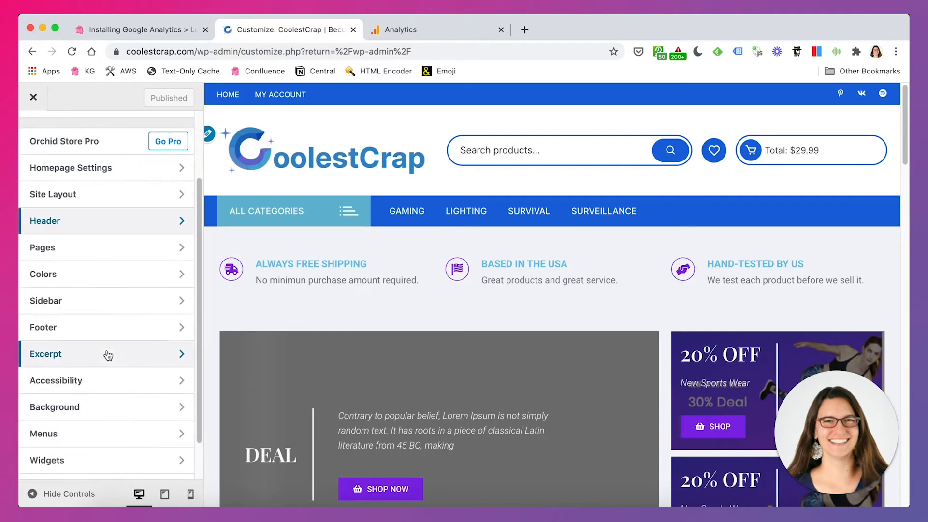
scroll(105, 353, down, 1)
click(82, 277)
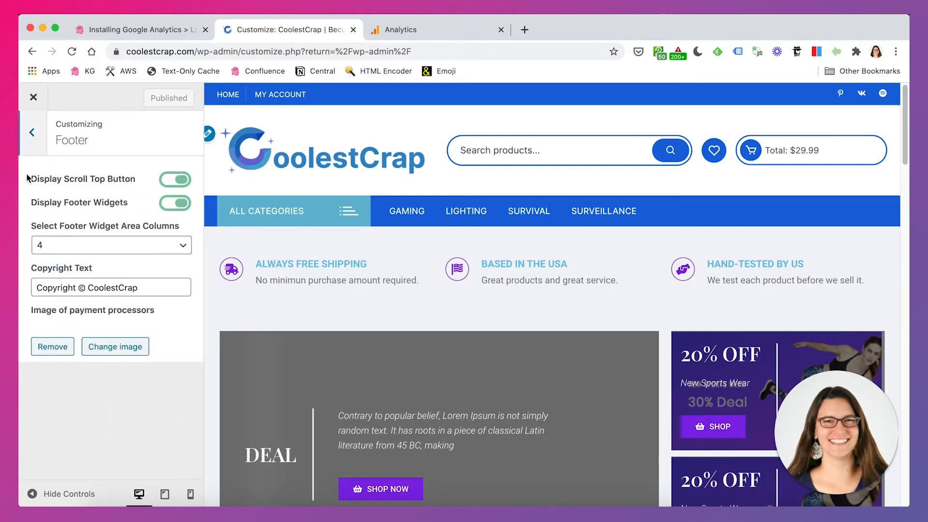
click(30, 145)
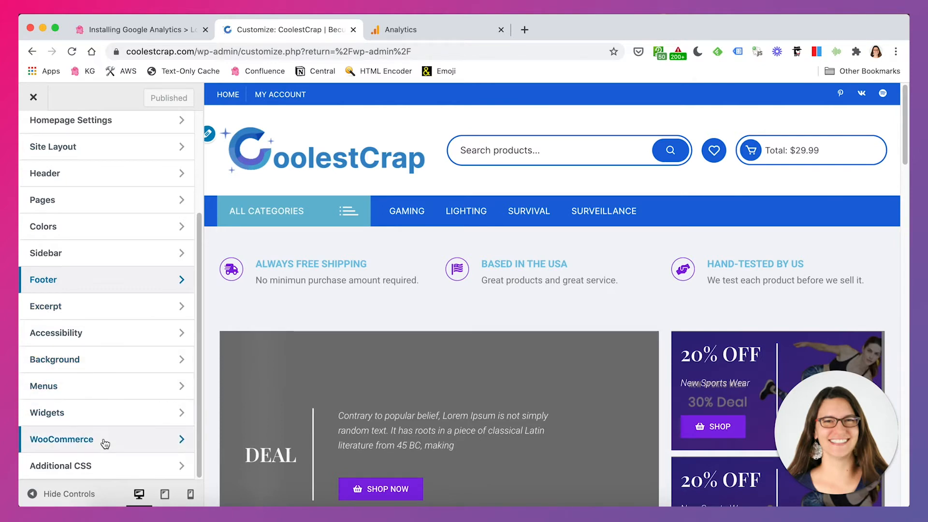
scroll(87, 236, up, 3)
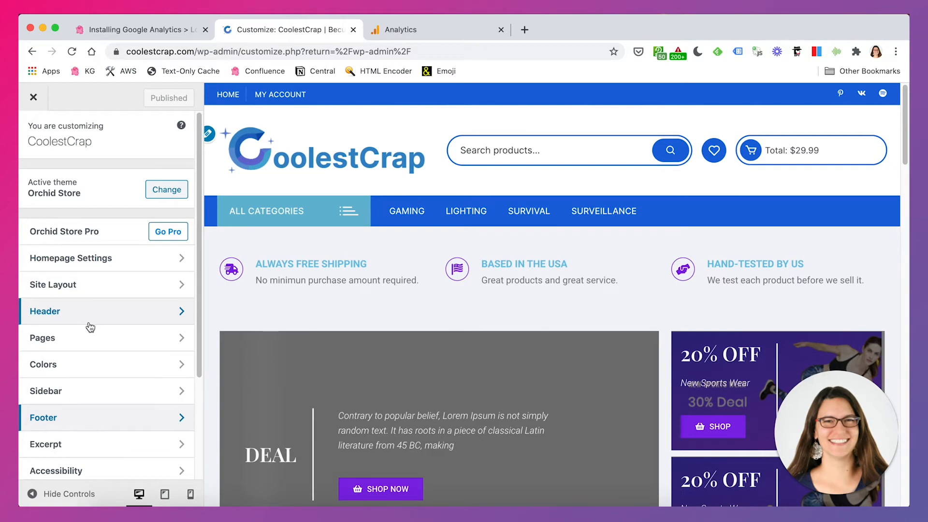
click(34, 97)
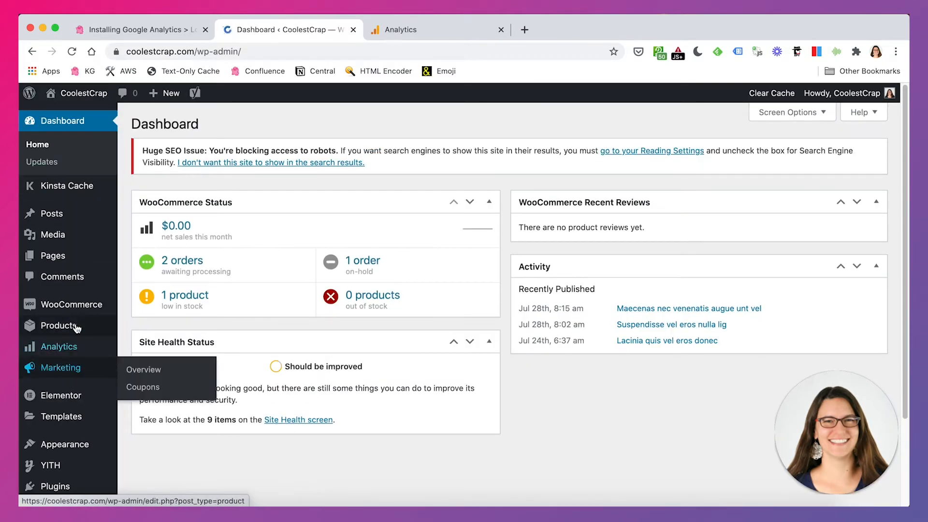
- Open Add Plugins and search the plugin directory for header footer, browsing the results
scroll(76, 328, down, 3)
mouse_move(76, 325)
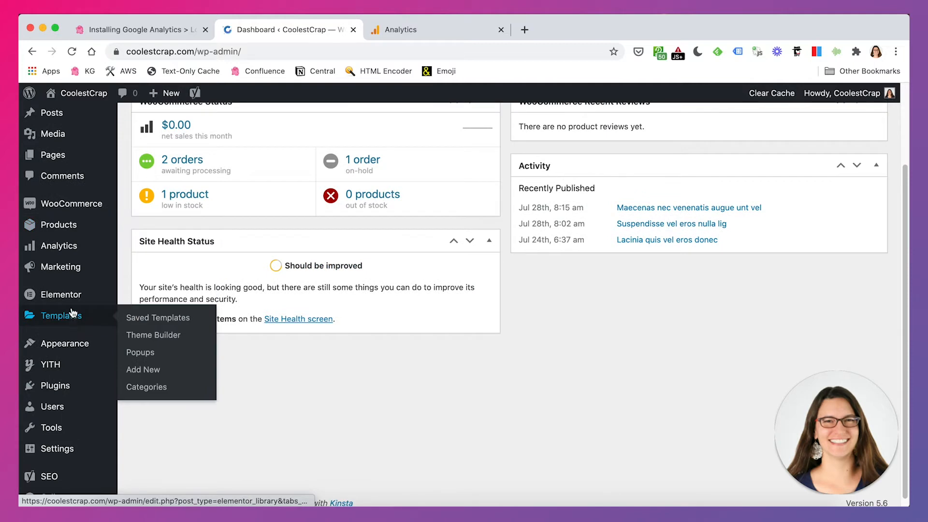
mouse_move(58, 395)
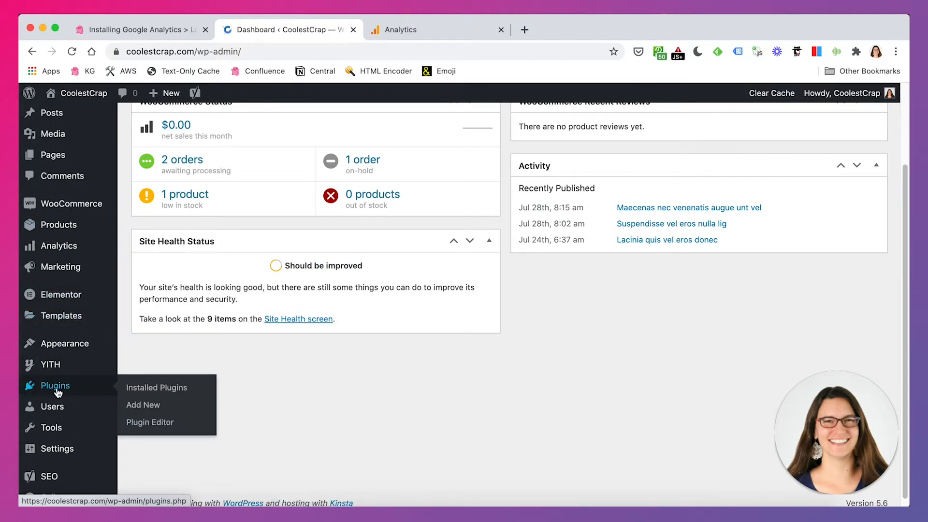
click(57, 389)
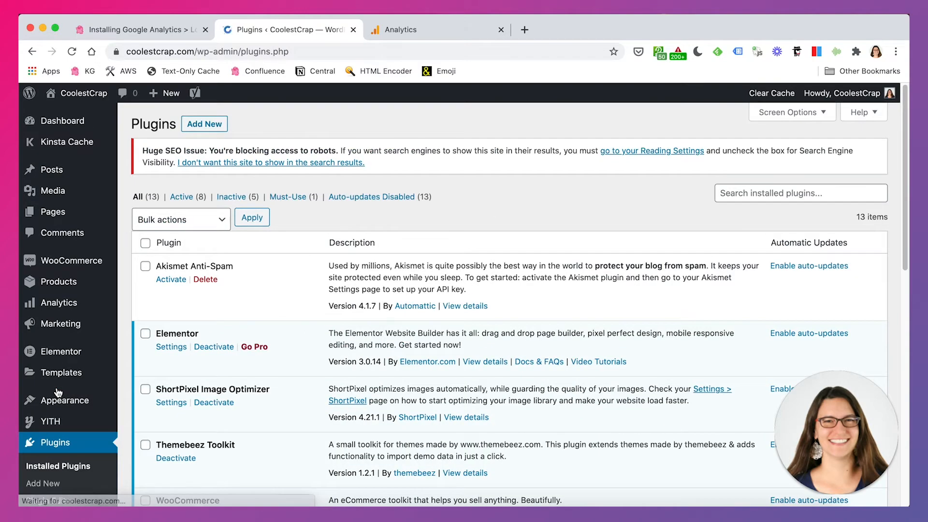
click(204, 126)
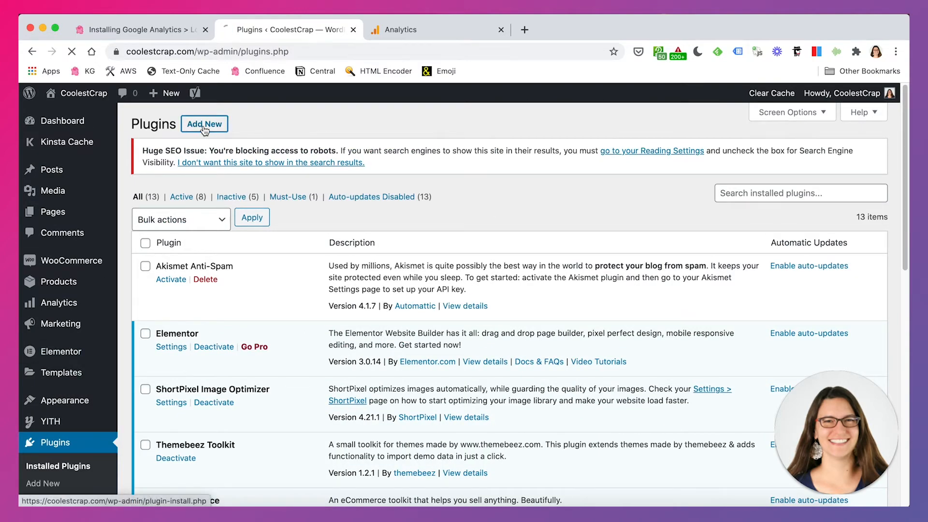
click(733, 164)
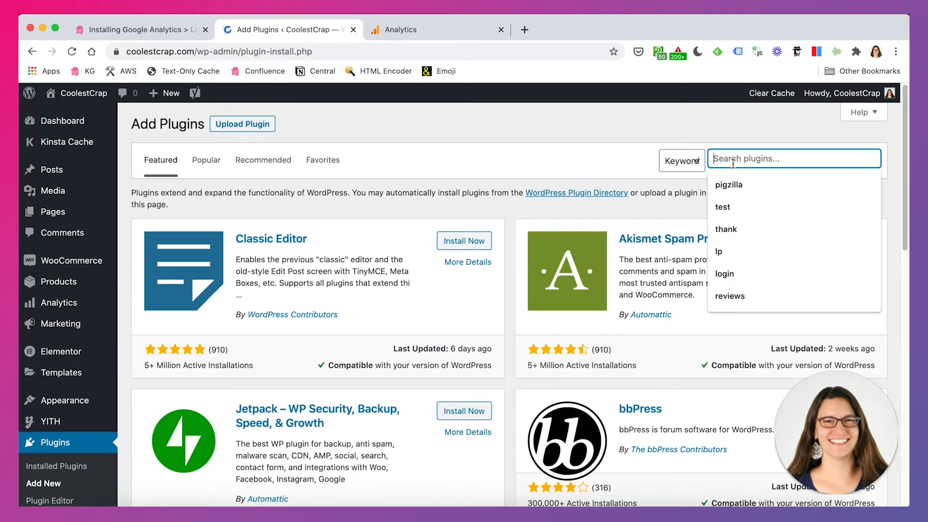
text(header)
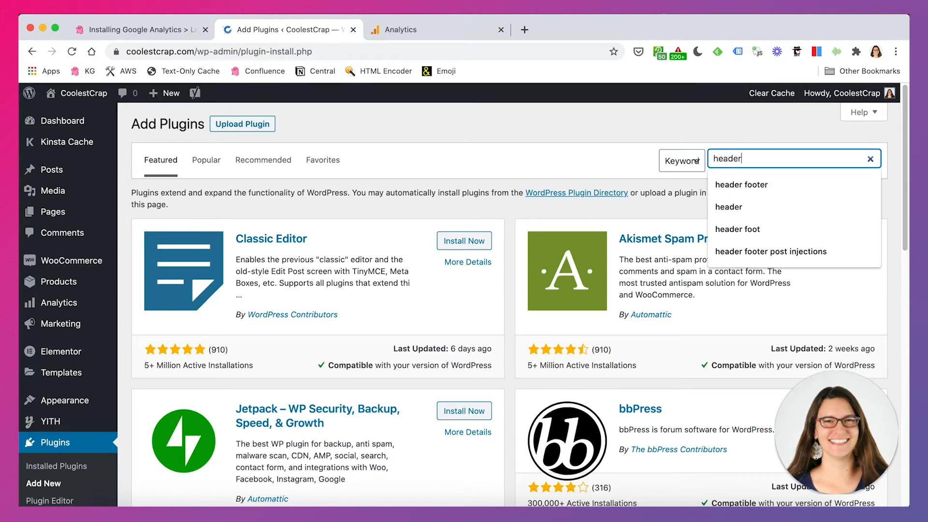
text( footer)
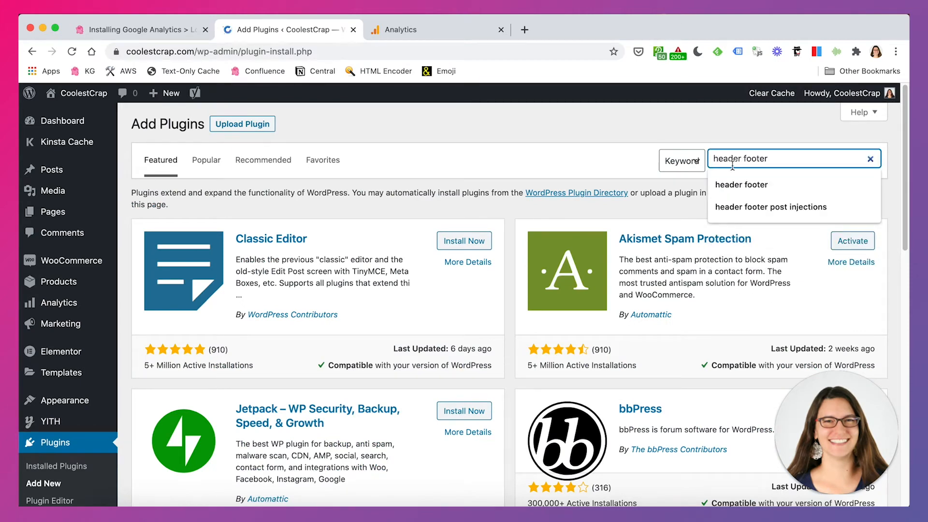
key(Return)
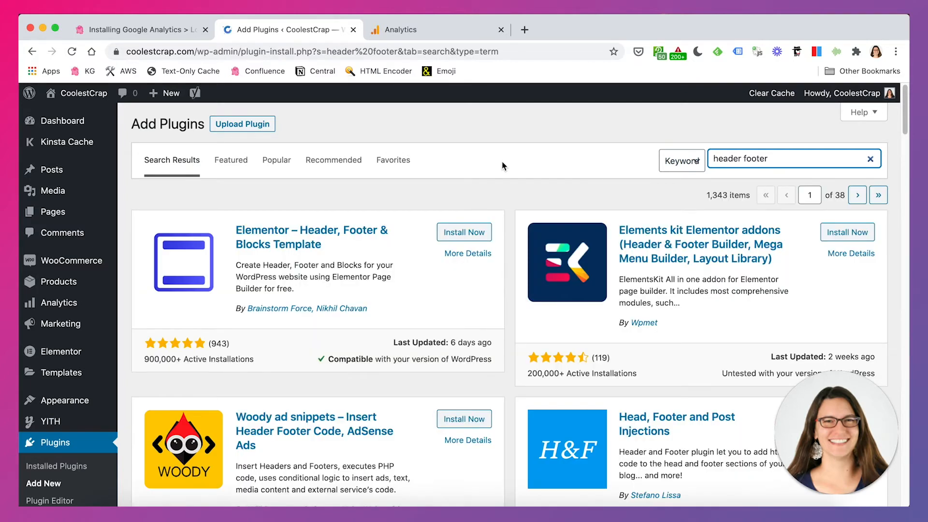
scroll(499, 184, down, 1)
scroll(496, 244, down, 8)
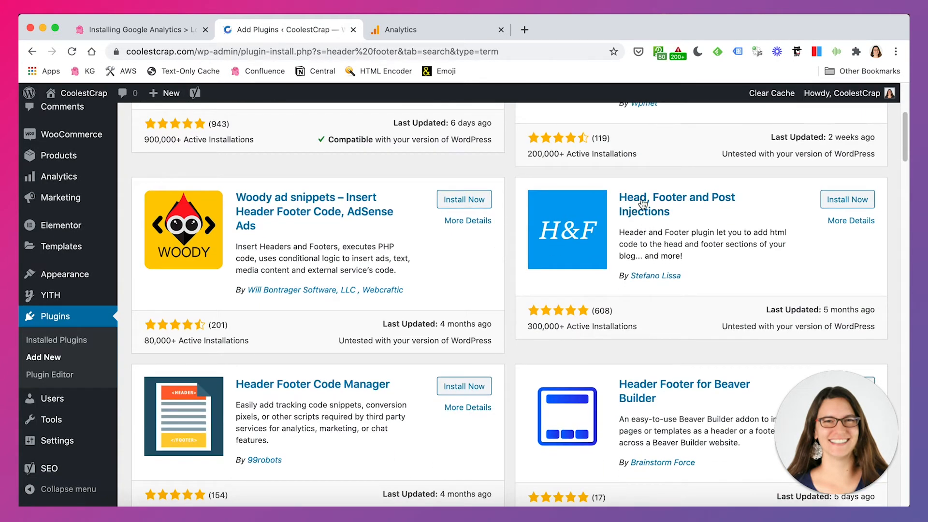
scroll(692, 277, down, 1)
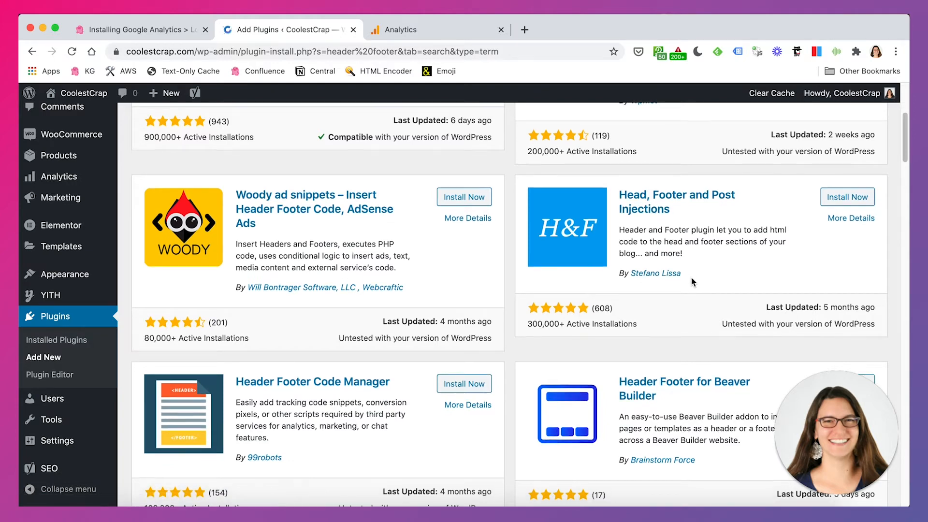
- Install and activate the Head, Footer and Post Injections plugin
click(848, 200)
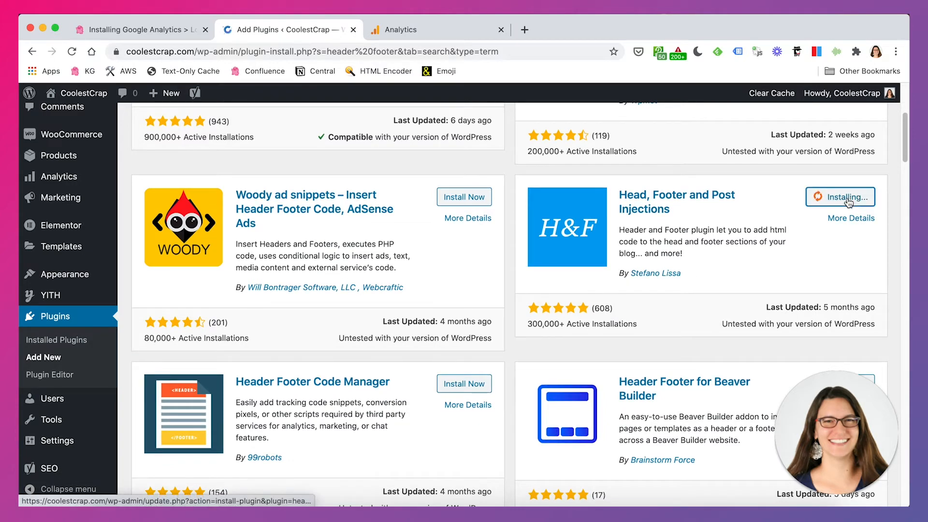
scroll(713, 281, down, 2)
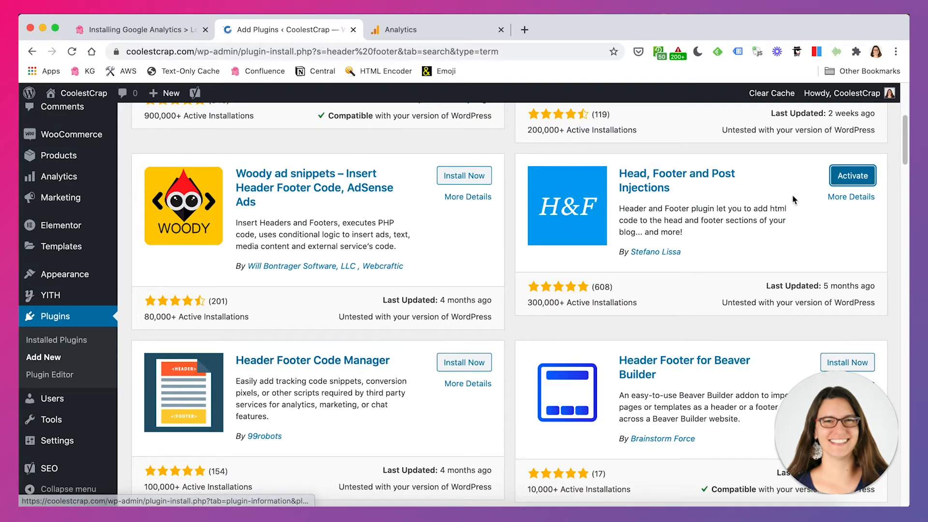
click(853, 176)
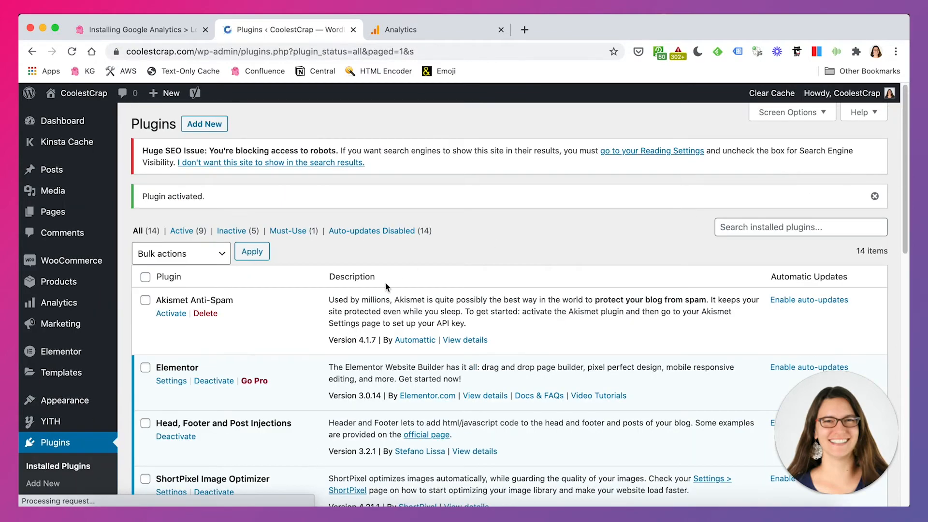
- Find the new plugin in the installed plugins list and open its Header and Footer settings page
scroll(381, 283, down, 7)
scroll(381, 282, down, 5)
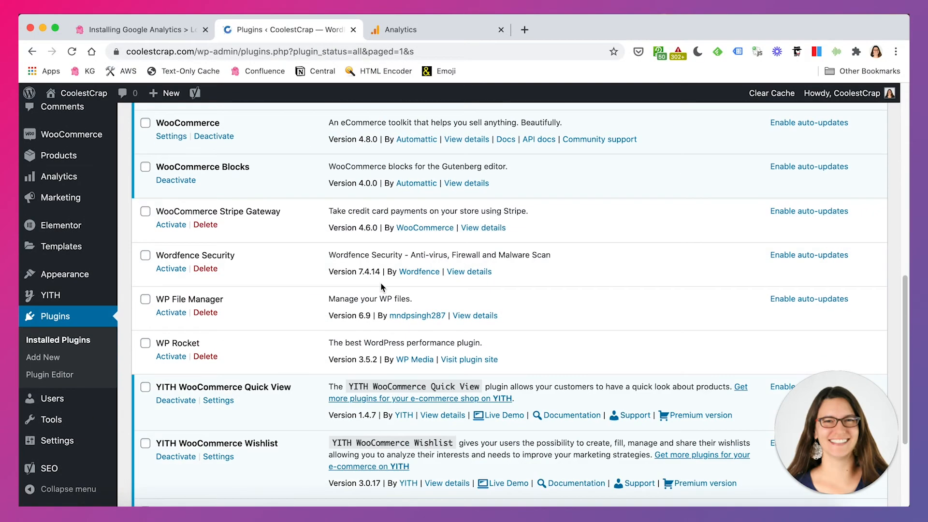
scroll(381, 282, up, 8)
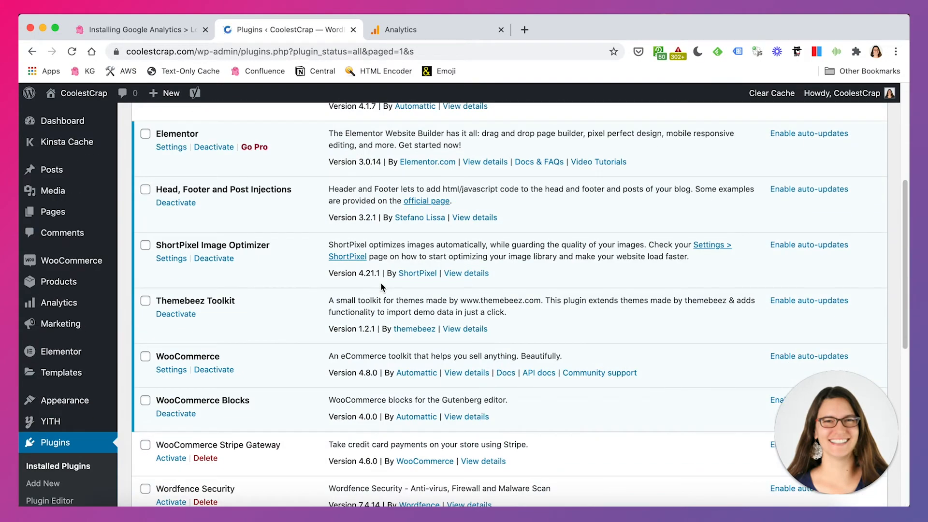
drag(213, 189, 286, 190)
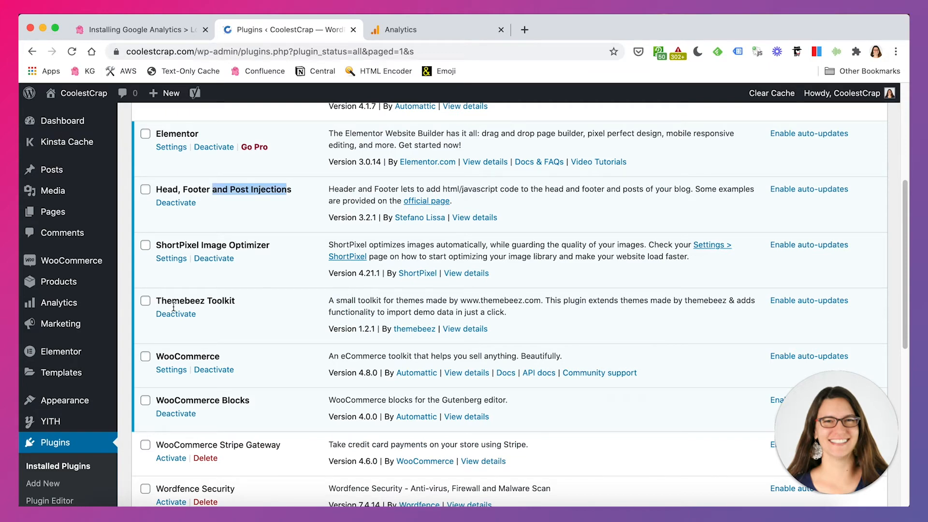
scroll(76, 333, down, 7)
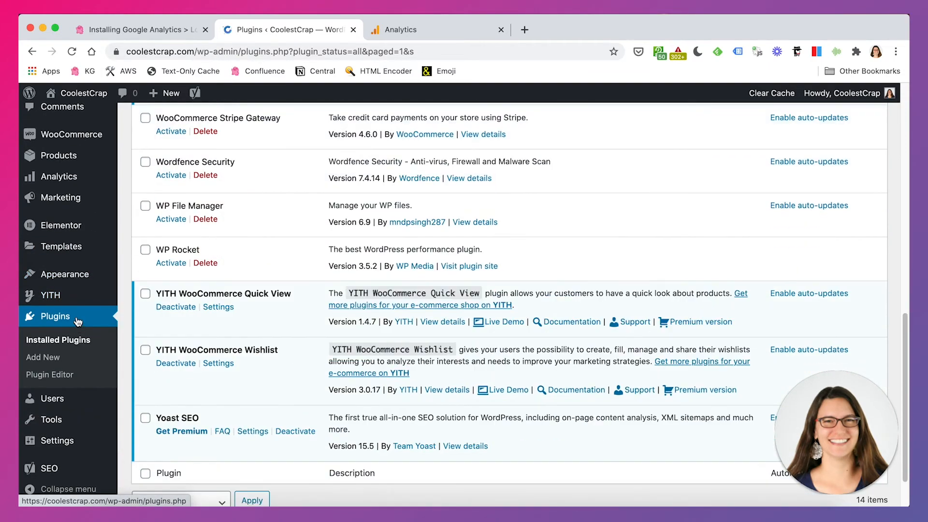
mouse_move(57, 439)
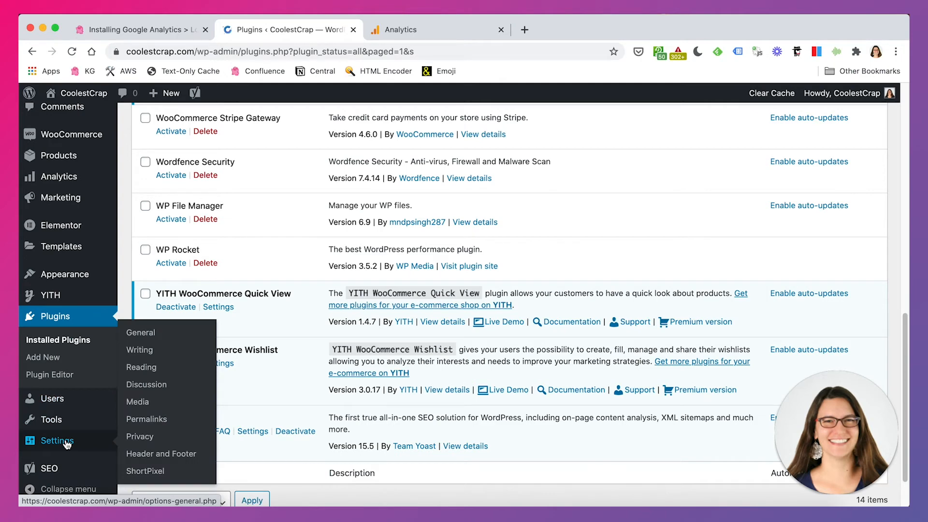
click(174, 457)
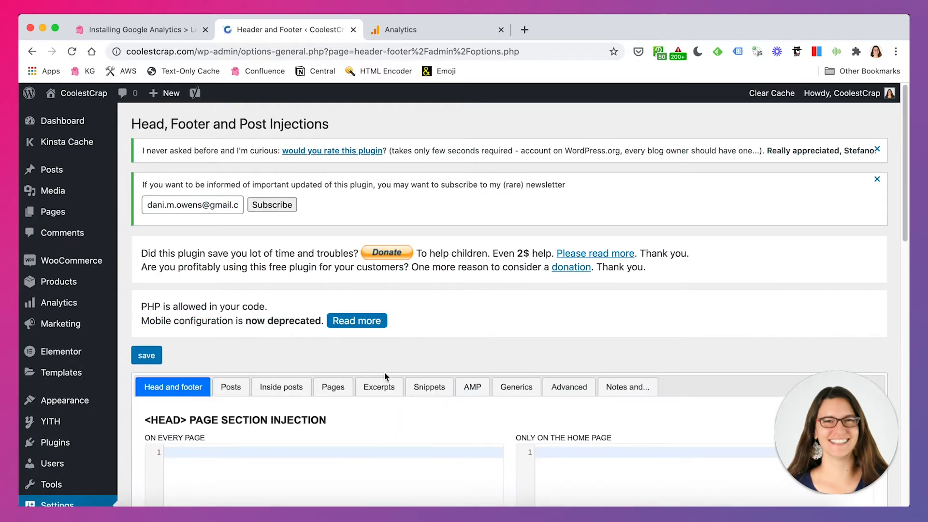
- Locate the <HEAD> On Every Page box, then copy the Global Site Tag (gtag.js) code from the Analytics web stream
scroll(505, 271, down, 3)
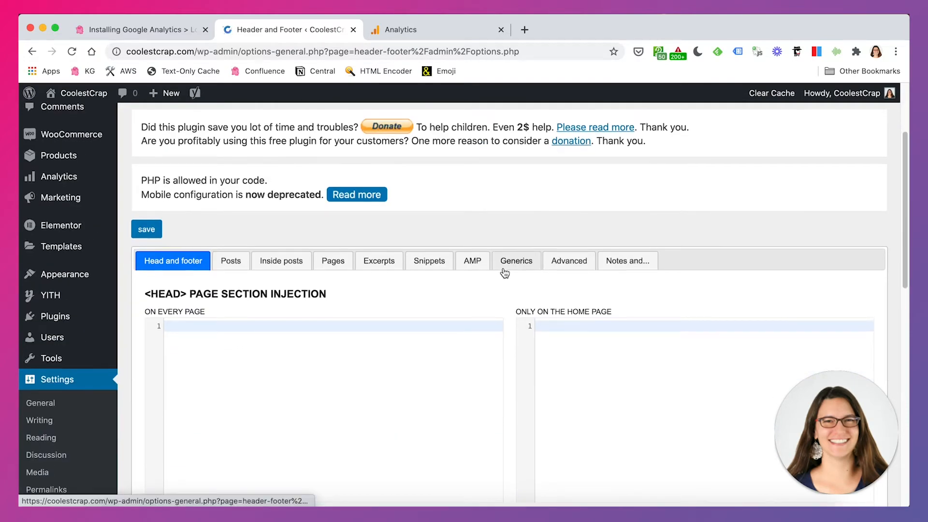
scroll(494, 292, down, 2)
scroll(494, 292, down, 3)
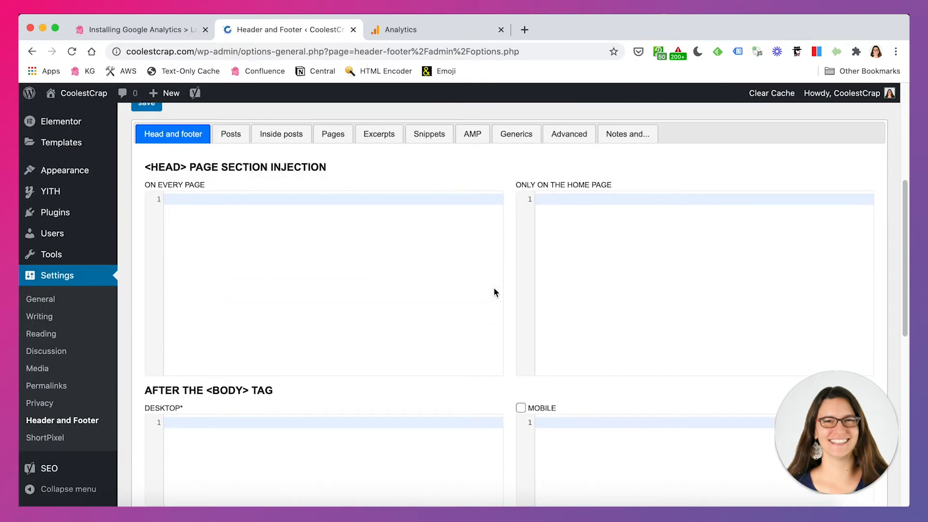
scroll(494, 290, up, 1)
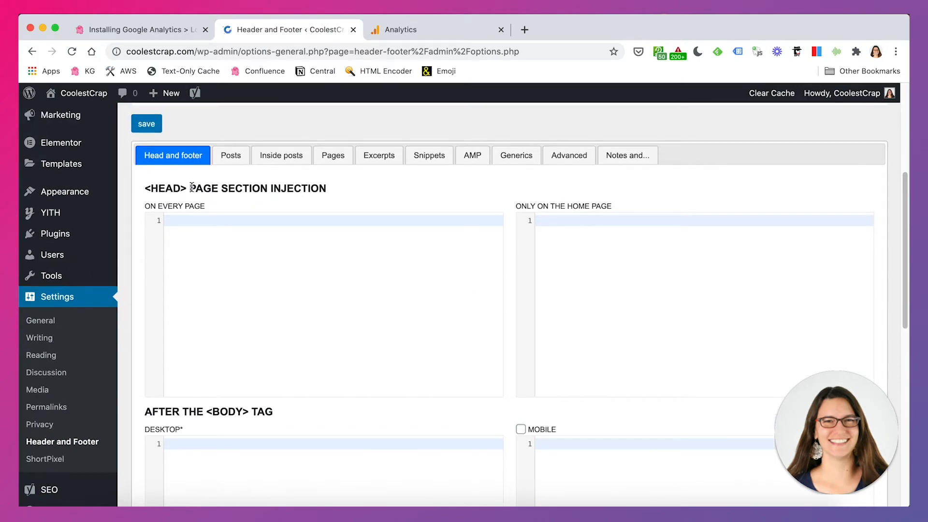
drag(191, 187, 344, 191)
click(295, 264)
click(434, 26)
drag(333, 243, 450, 246)
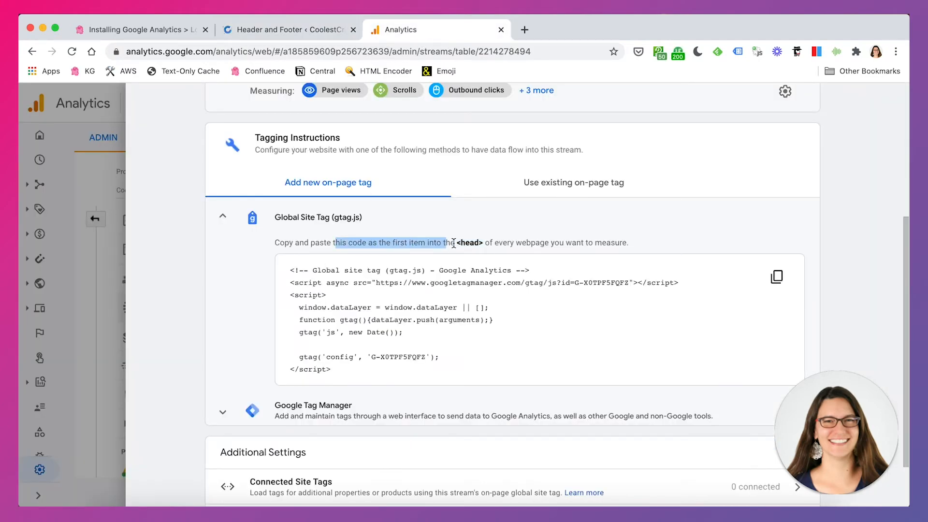
click(488, 296)
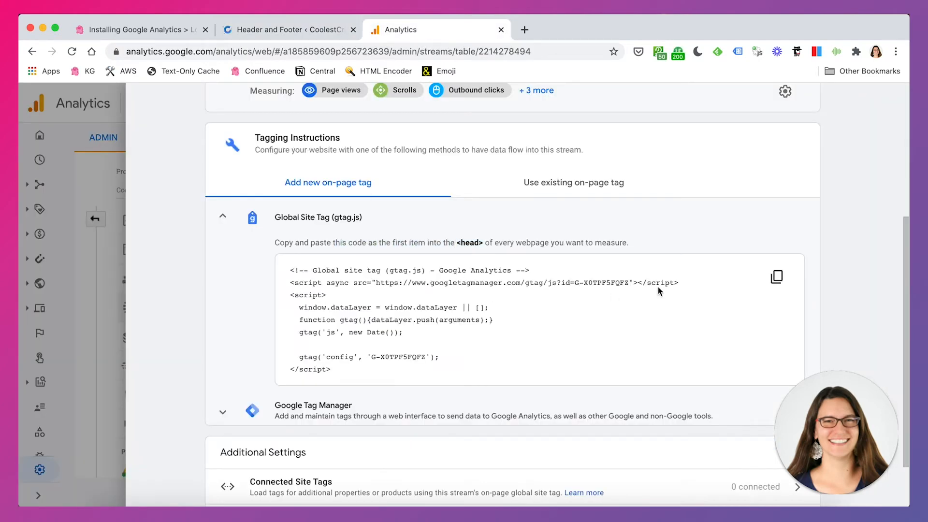
click(777, 278)
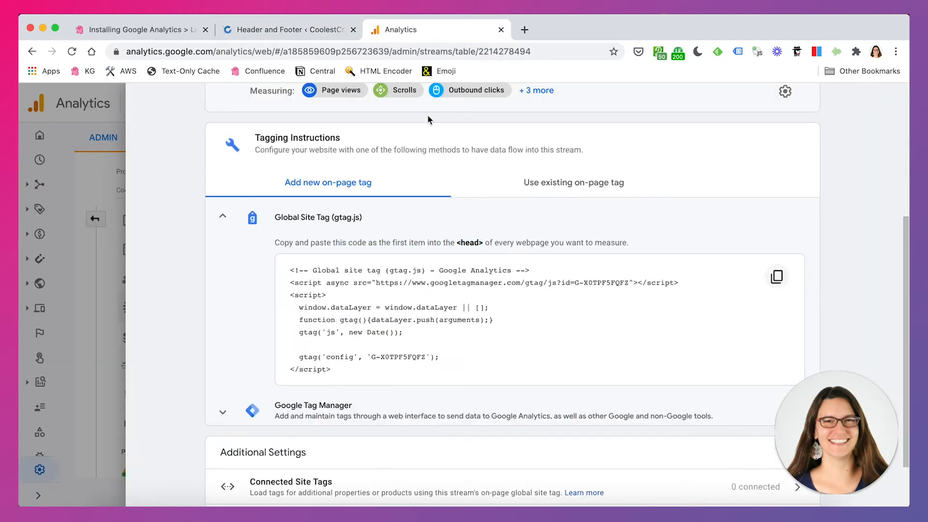
- Paste the gtag.js code into the <HEAD> page section's On Every Page box and save the settings
click(280, 30)
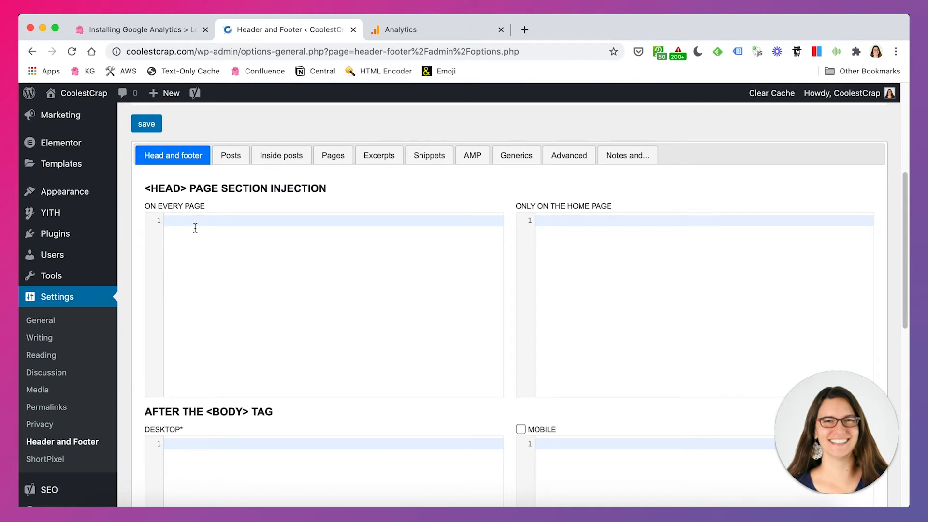
key(super+v)
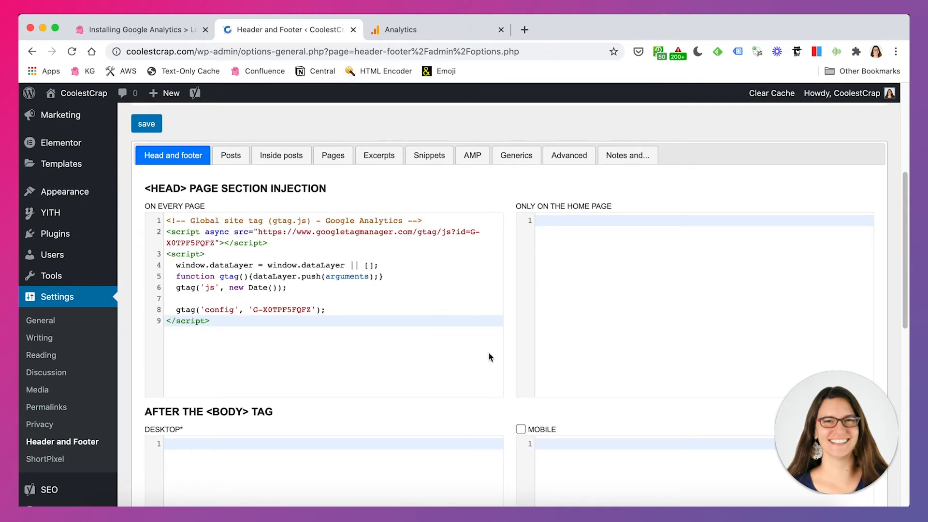
scroll(490, 357, down, 10)
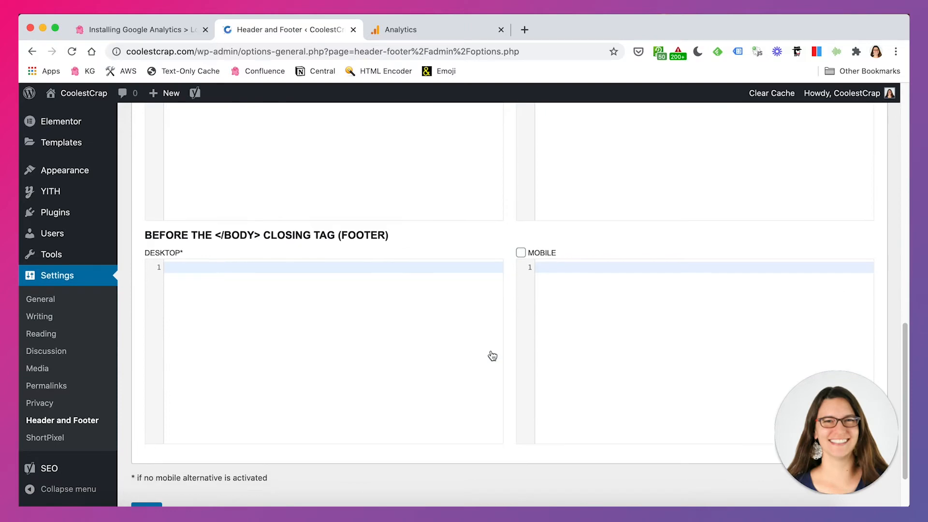
scroll(492, 357, up, 10)
scroll(493, 387, down, 2)
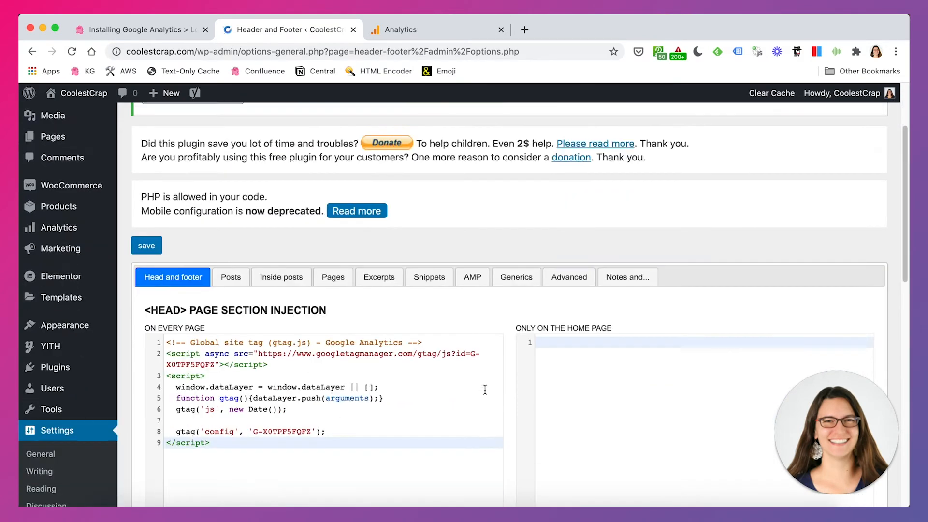
scroll(485, 389, down, 3)
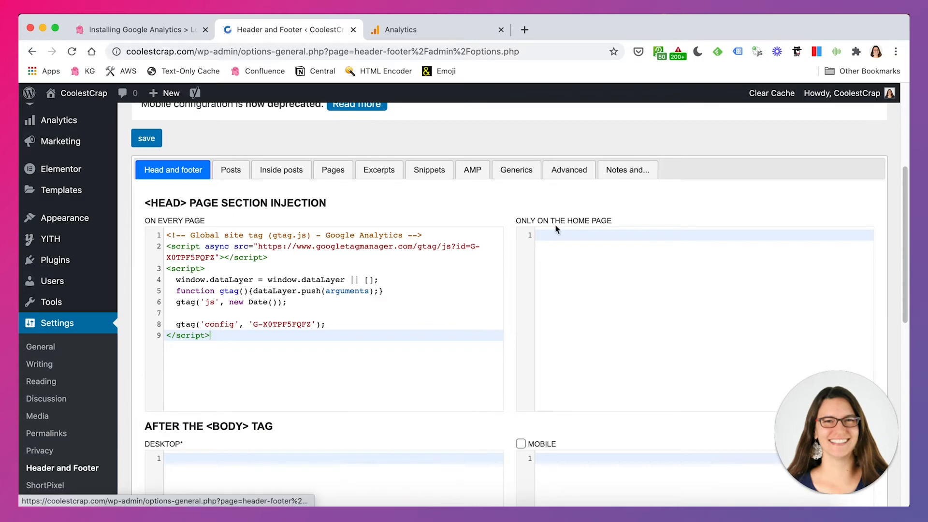
scroll(500, 398, down, 1)
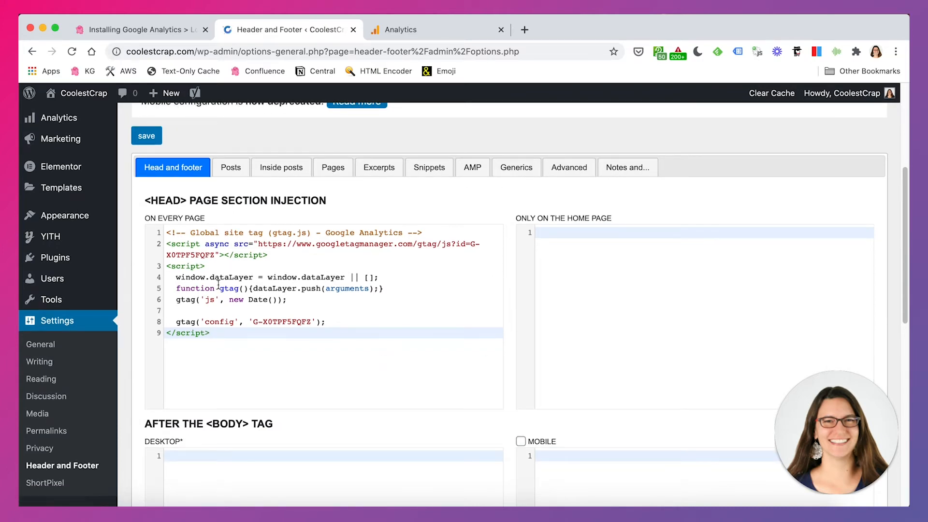
scroll(275, 311, up, 1)
click(148, 161)
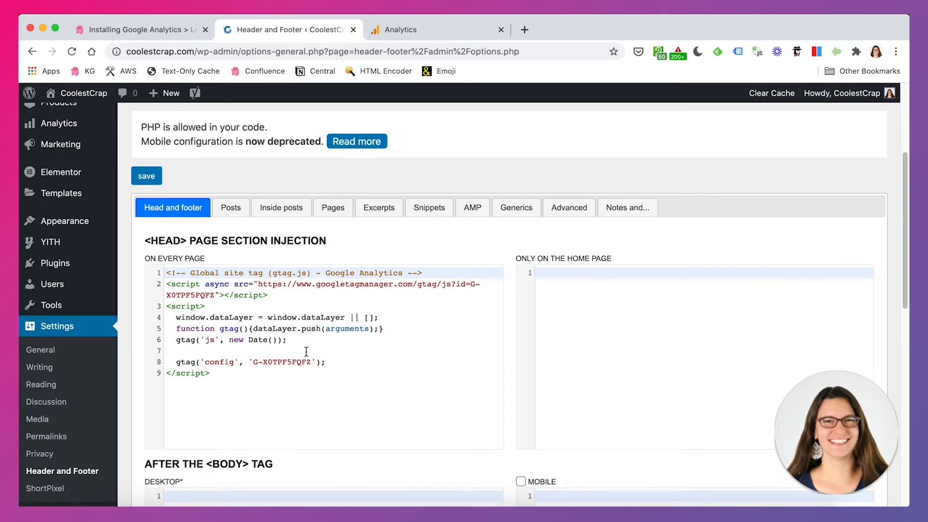
- Open the store's front-end site to load a page carrying the new tag
scroll(306, 351, up, 5)
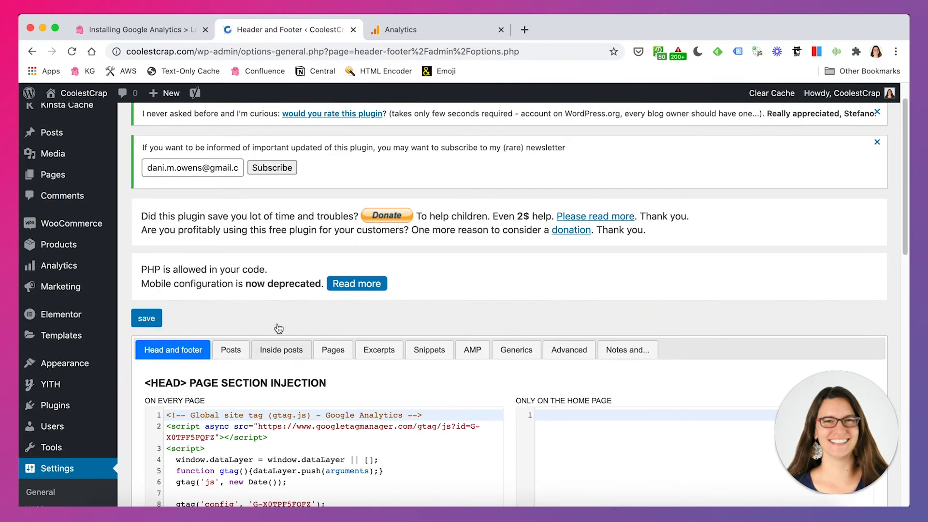
mouse_move(58, 91)
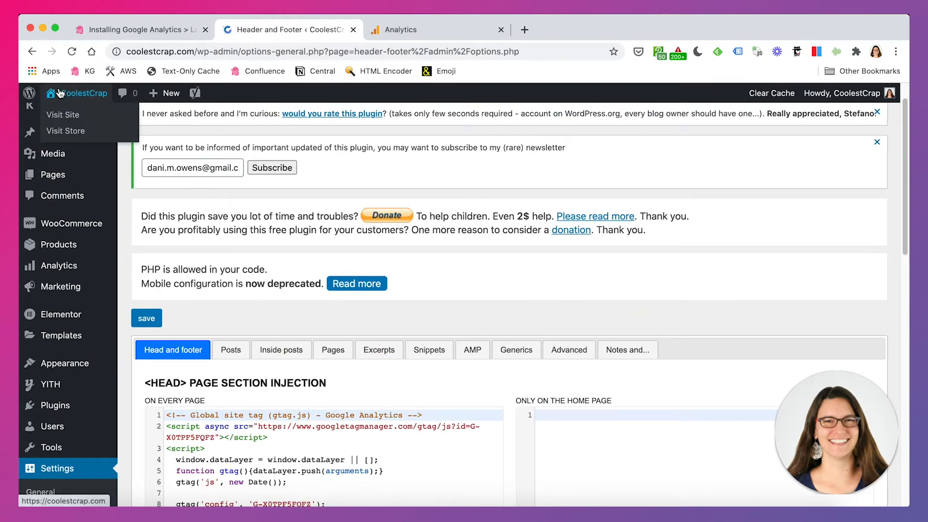
click(59, 93)
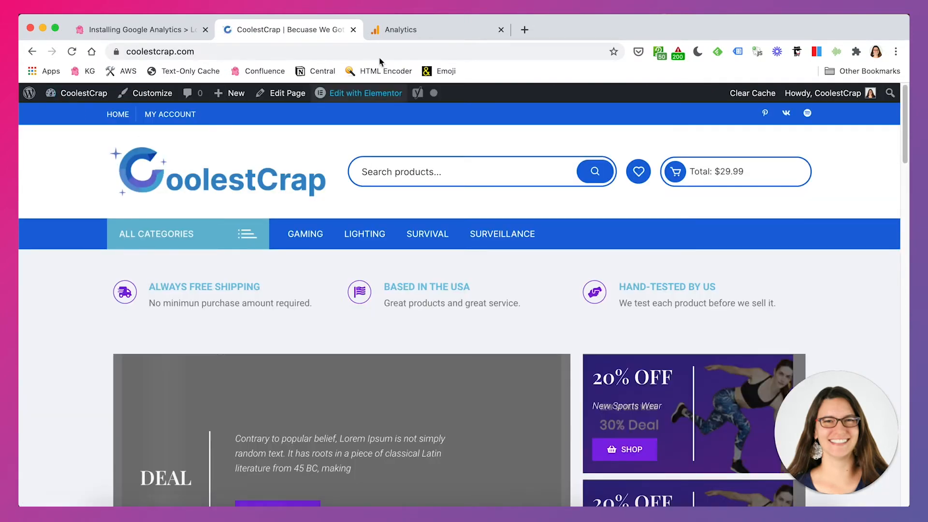
- Return to the Analytics web stream details and review the stream information and tagging instructions
click(415, 28)
scroll(567, 308, down, 2)
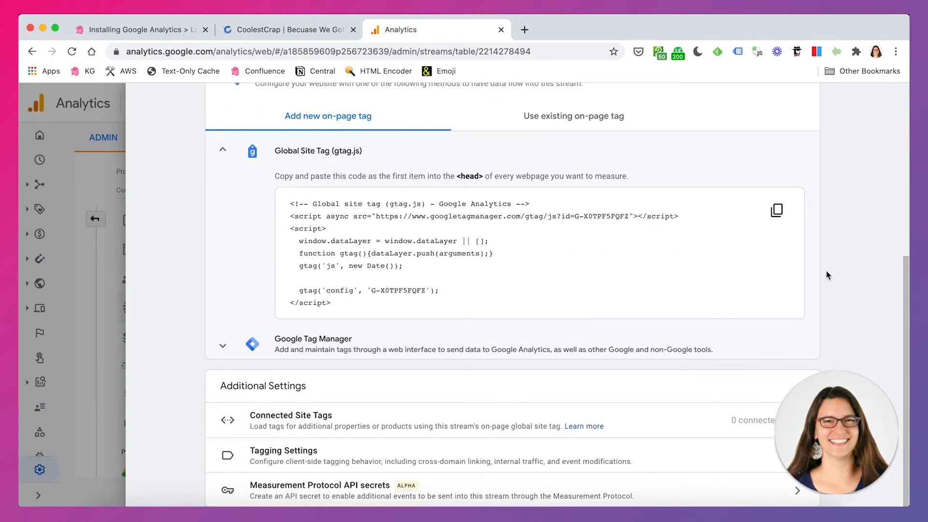
scroll(720, 323, up, 6)
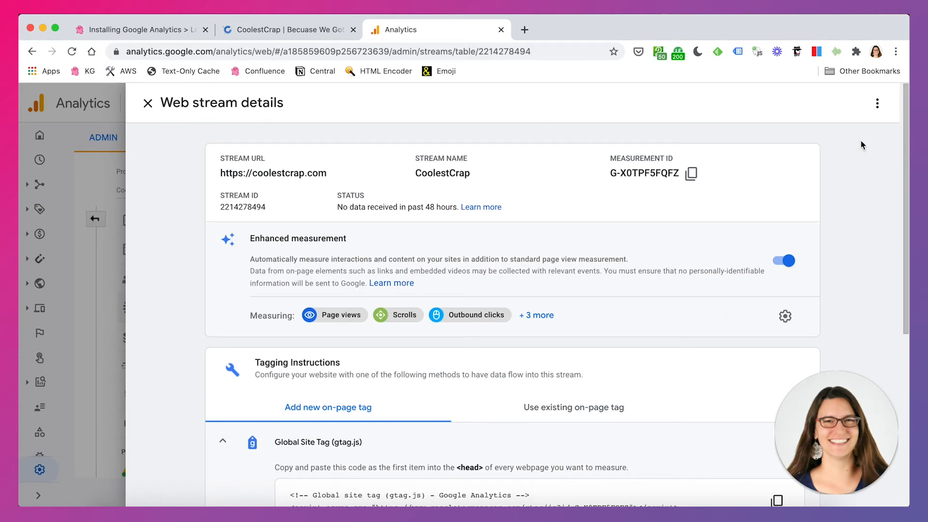
click(877, 103)
click(864, 176)
scroll(686, 328, down, 6)
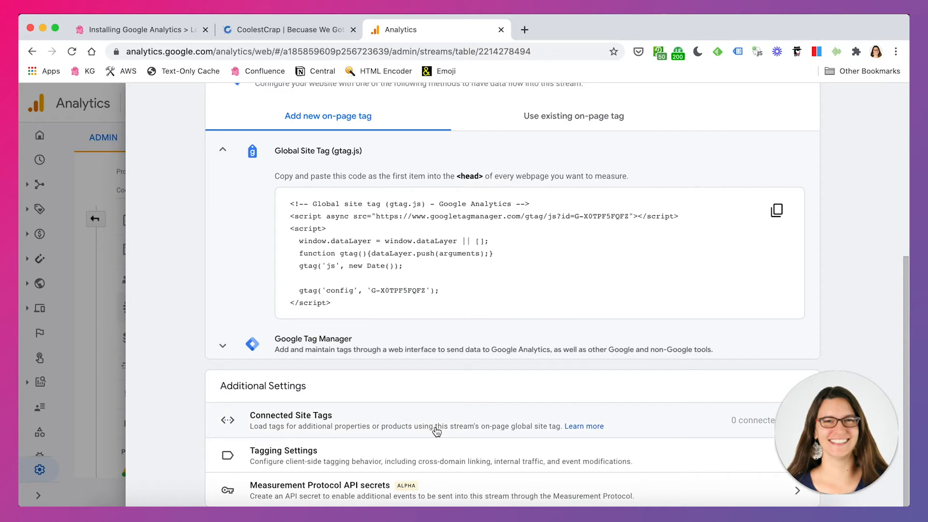
mouse_move(838, 433)
mouse_down()
mouse_move(826, 231)
mouse_move(839, 418)
mouse_up()
scroll(663, 299, up, 6)
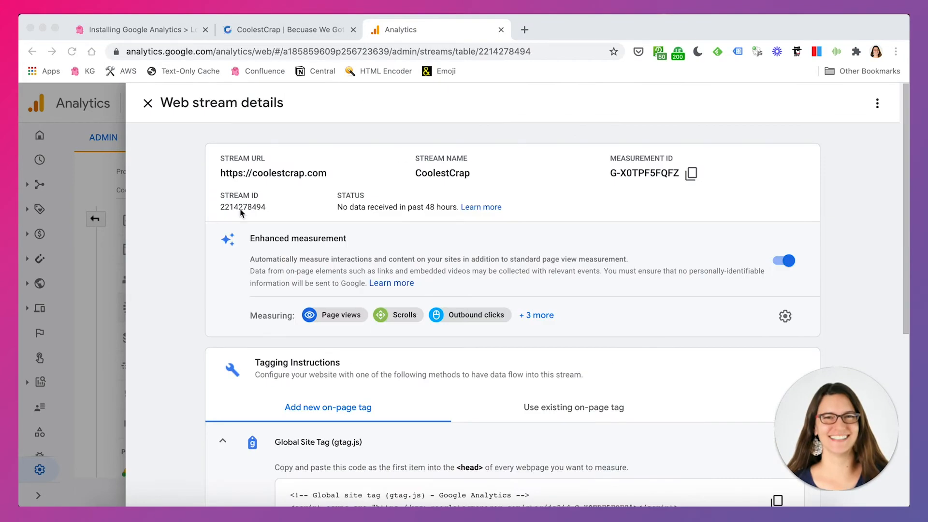
- Close the stream details and open the Realtime overview report, dismissing the tour pop-up
click(146, 104)
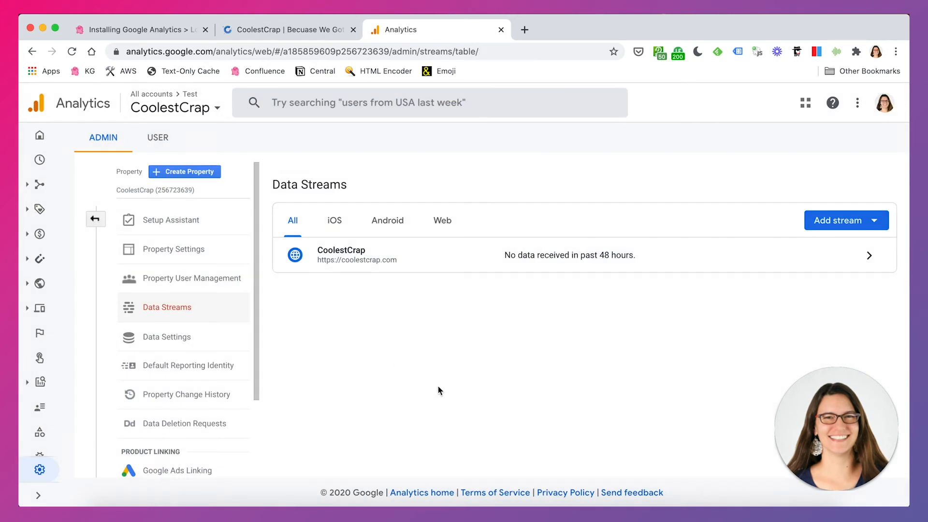
click(95, 219)
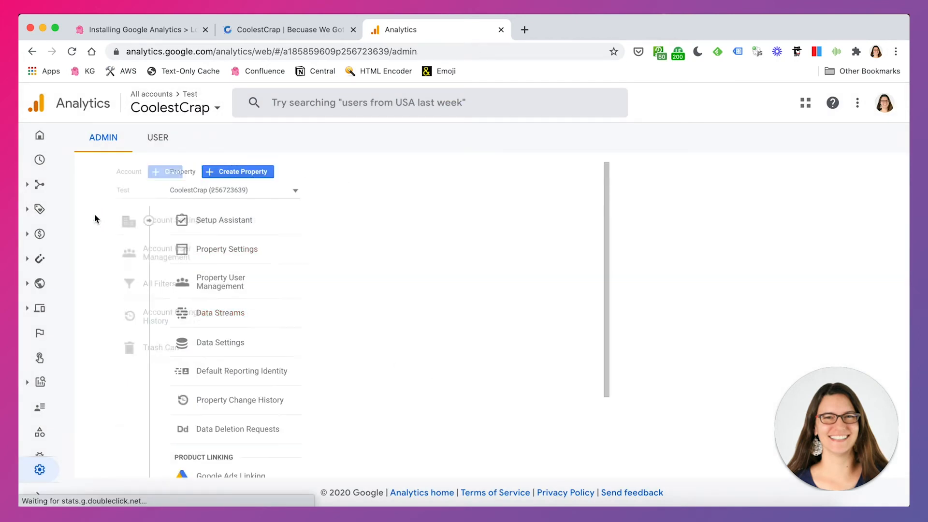
click(41, 164)
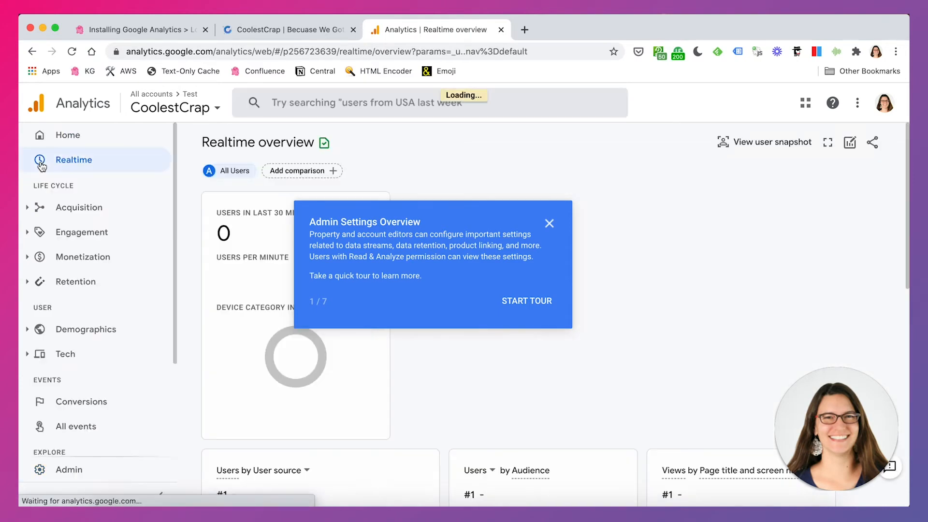
click(549, 225)
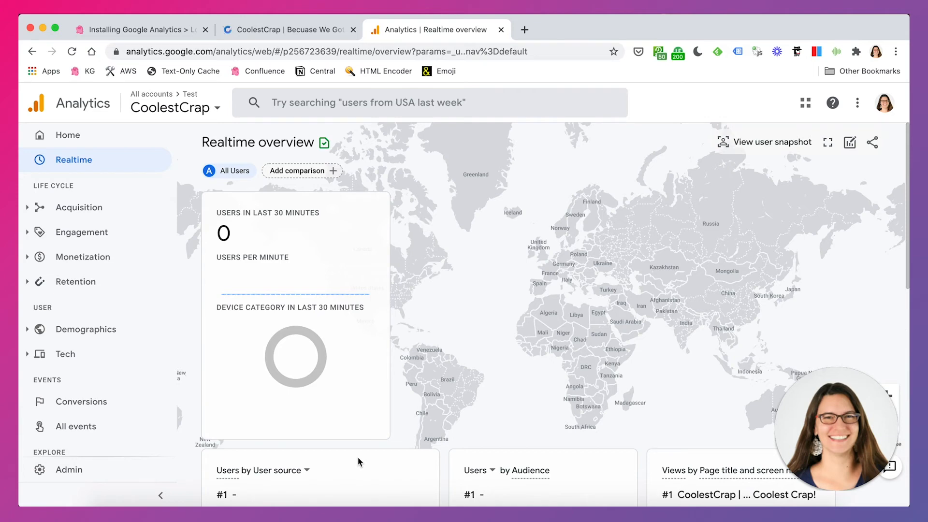
scroll(358, 462, down, 4)
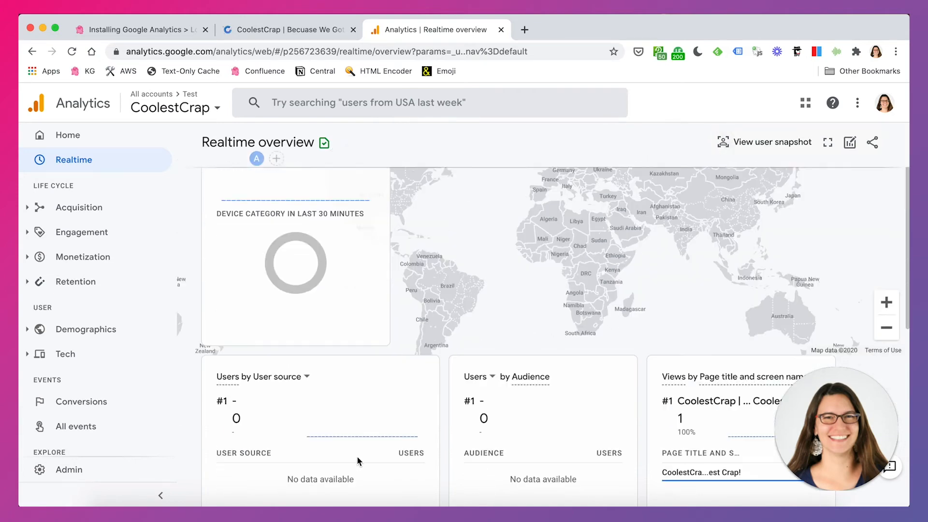
scroll(358, 462, up, 5)
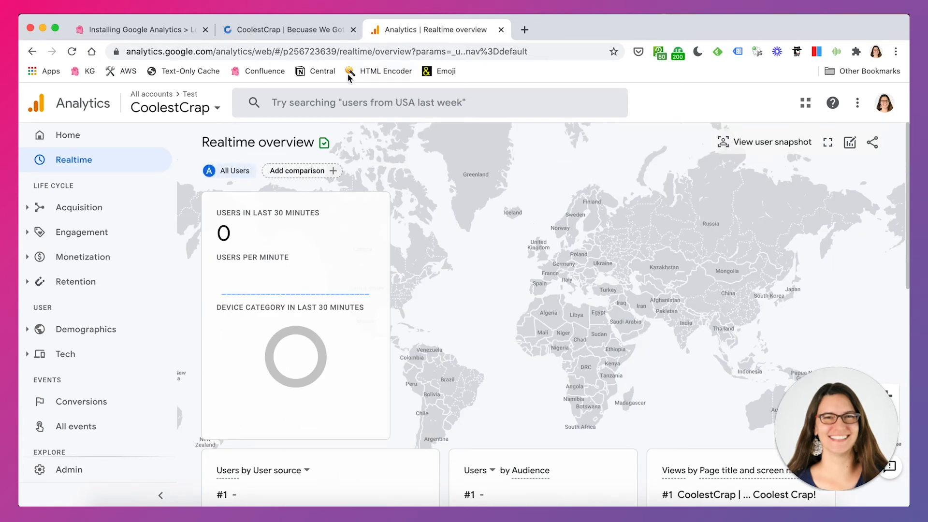
- Log out of the WordPress admin on the store tab and reload coolestcrap.com as a visitor
click(291, 31)
mouse_move(829, 93)
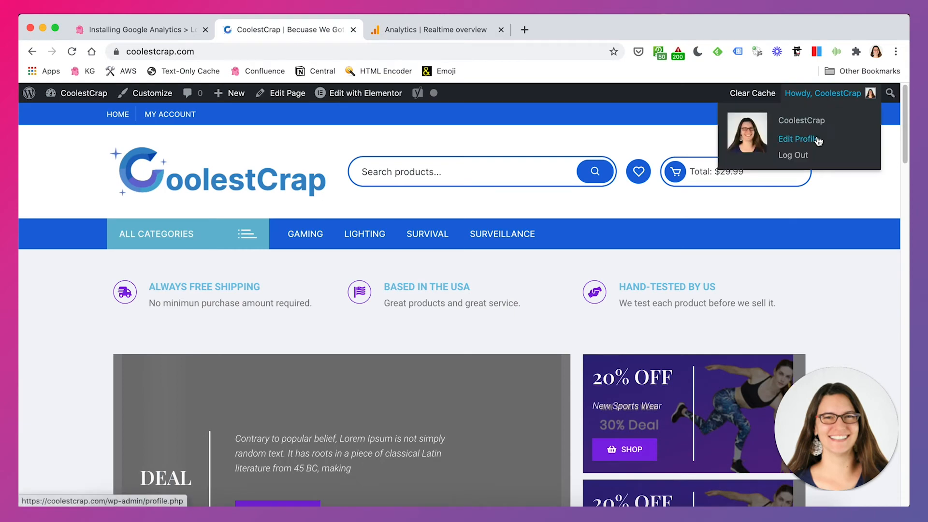
click(793, 155)
click(232, 52)
text(coolestcrap.com)
key(Return)
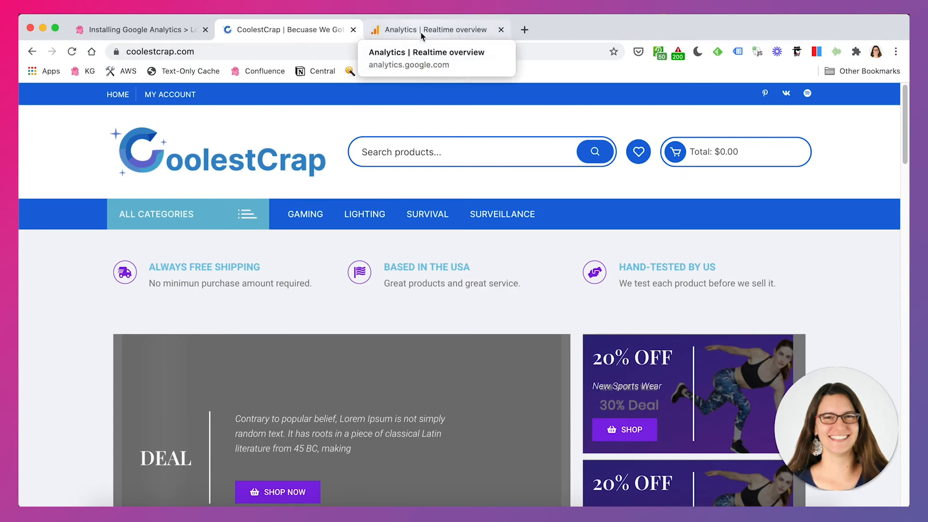
- Enable Google Tag Assistant on the store page, reload it, and check which tags it detects
click(737, 51)
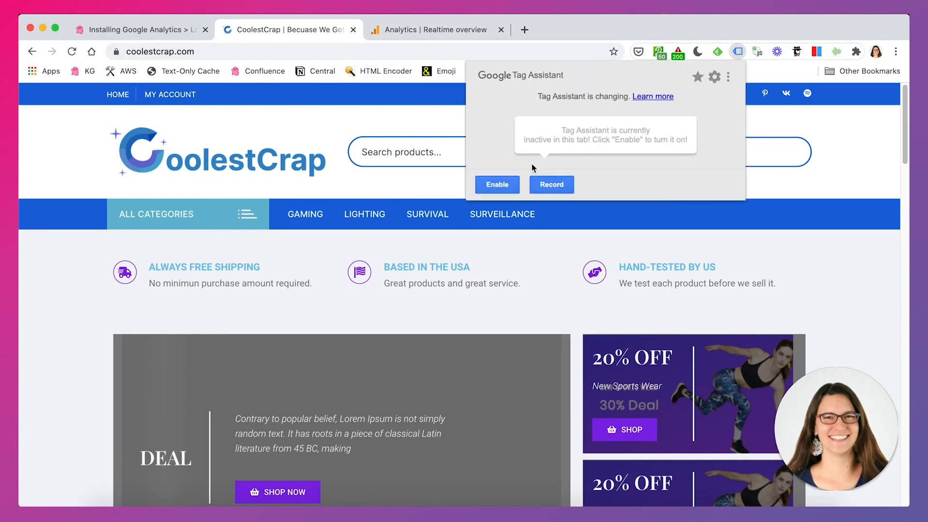
click(514, 185)
click(364, 56)
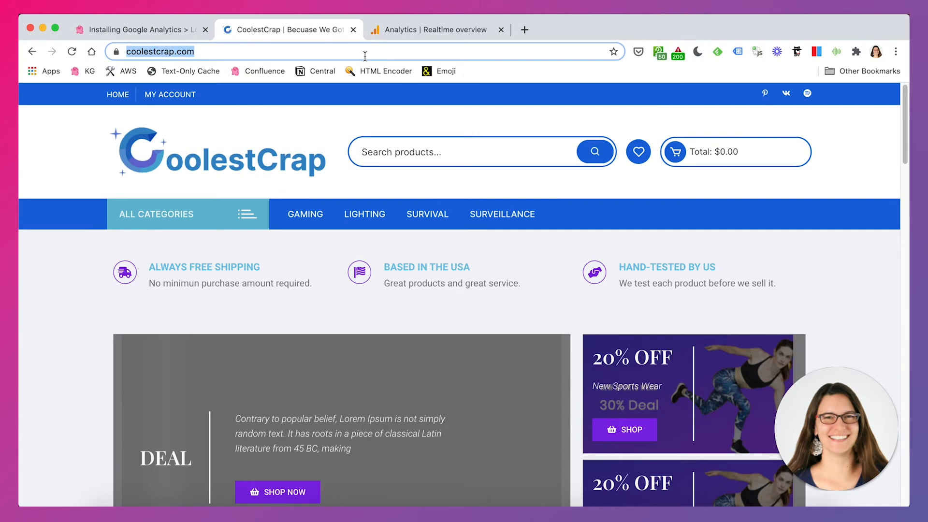
key(Return)
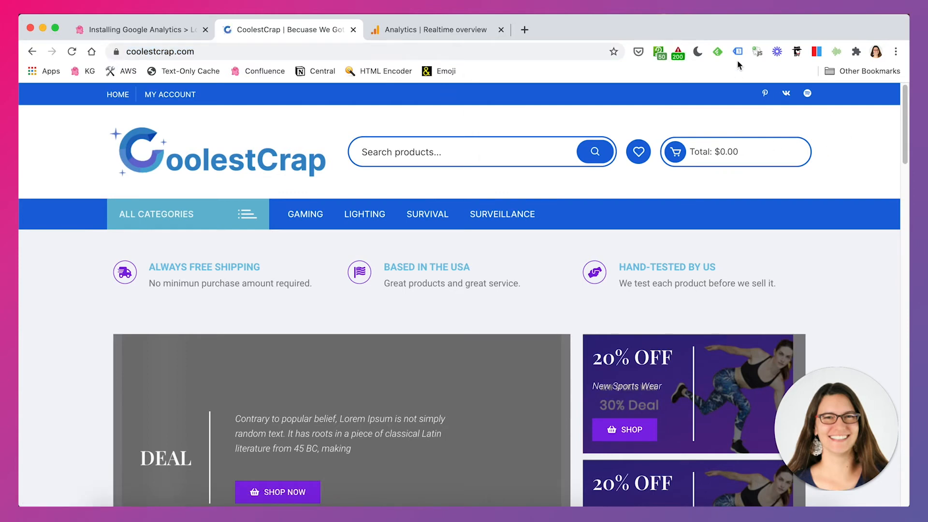
click(737, 51)
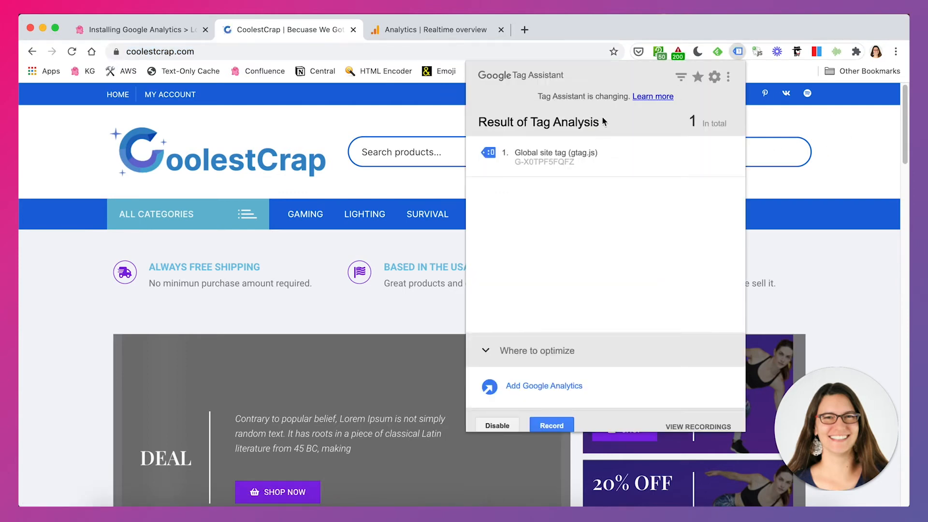
click(845, 152)
- Review the Realtime overview report's users, device category, page views and event counts
click(432, 30)
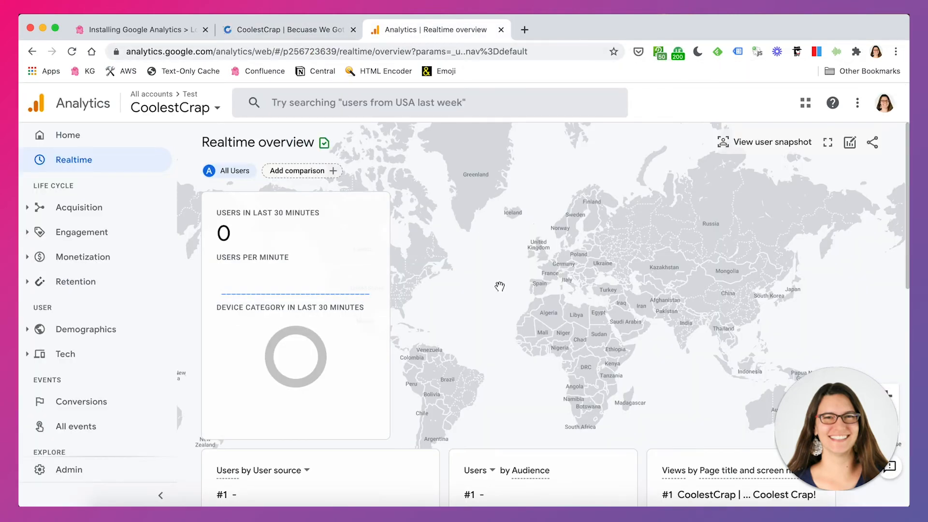
scroll(500, 287, down, 10)
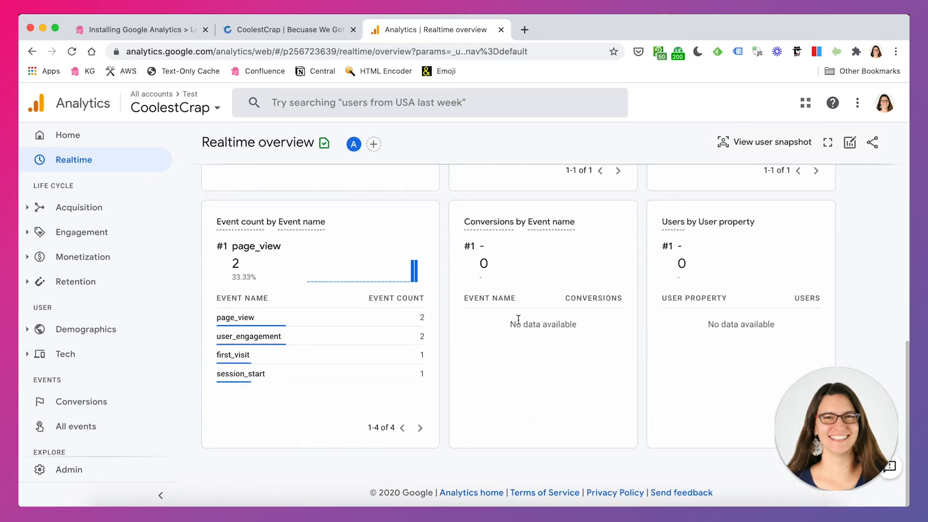
scroll(517, 319, up, 10)
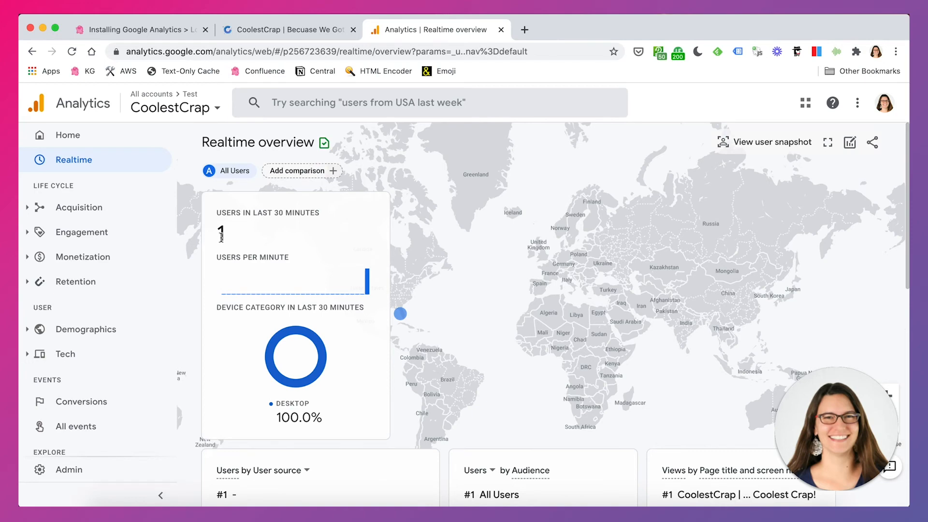
scroll(560, 285, down, 3)
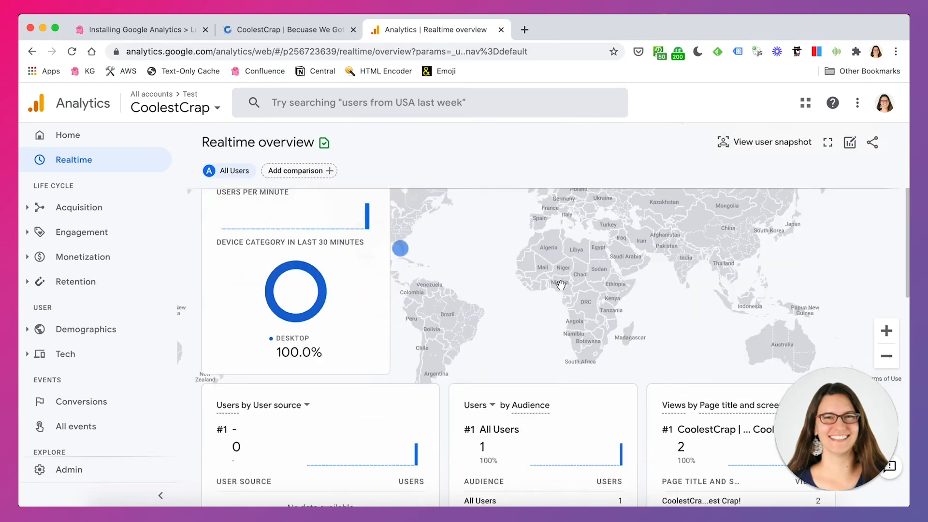
scroll(560, 286, down, 4)
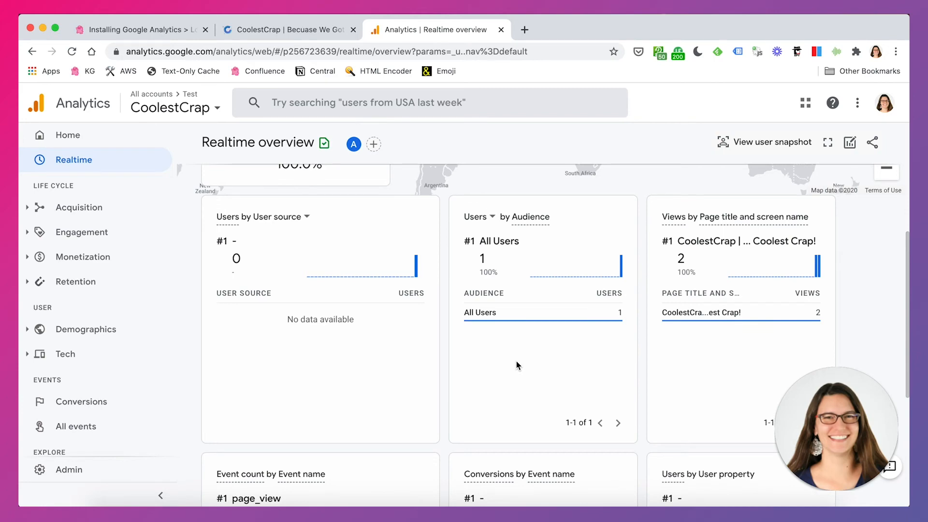
scroll(516, 366, down, 6)
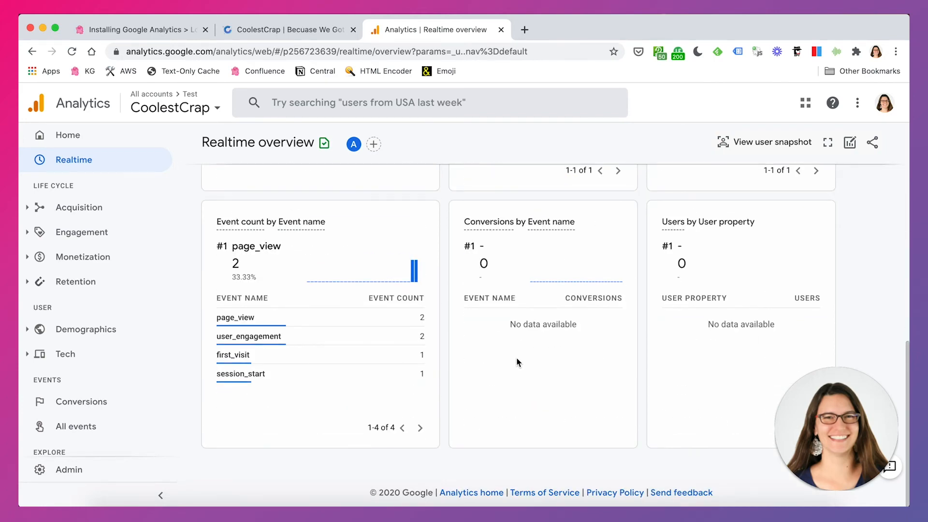
scroll(517, 358, up, 13)
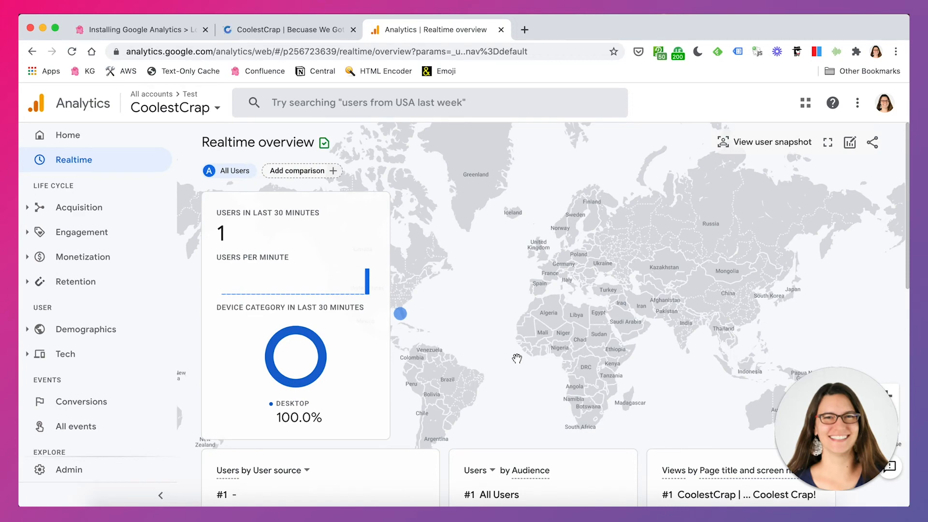
scroll(517, 358, down, 5)
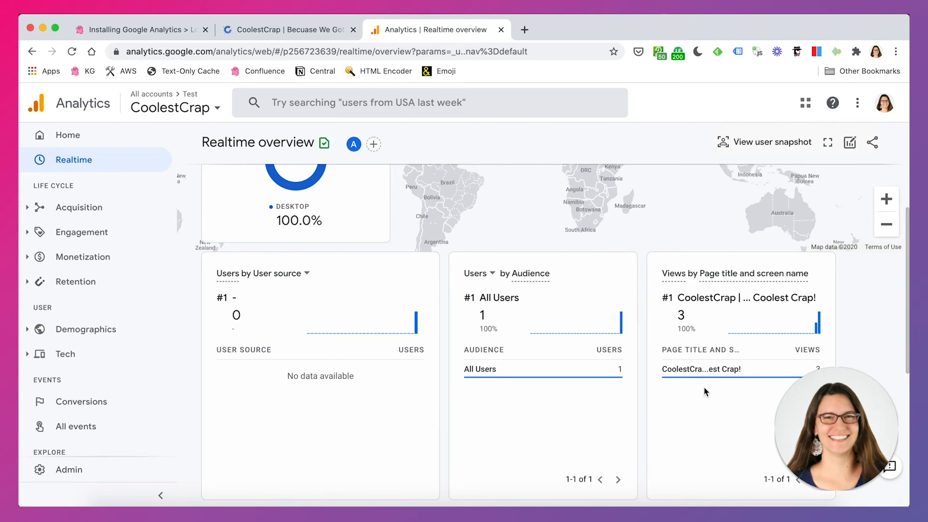
scroll(701, 378, down, 1)
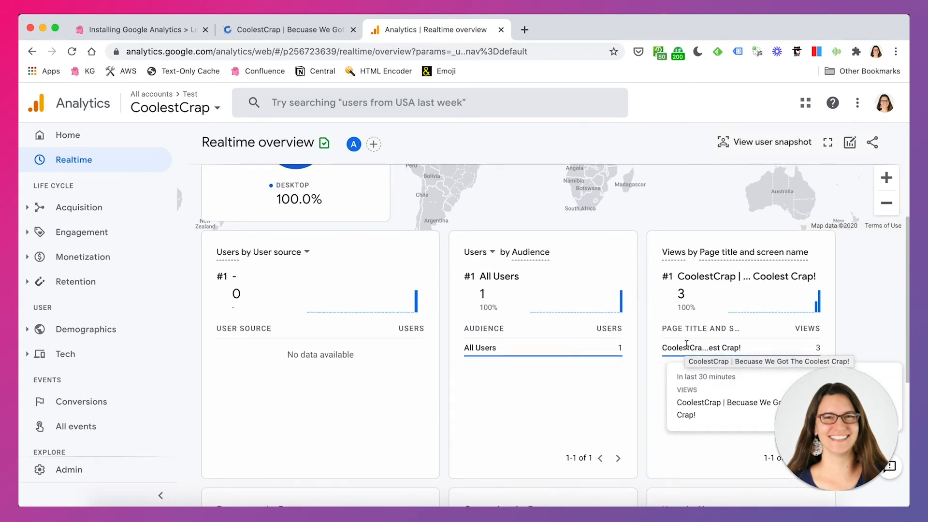
- Visit the store's My Account page to generate another page view, then return to Analytics
click(302, 30)
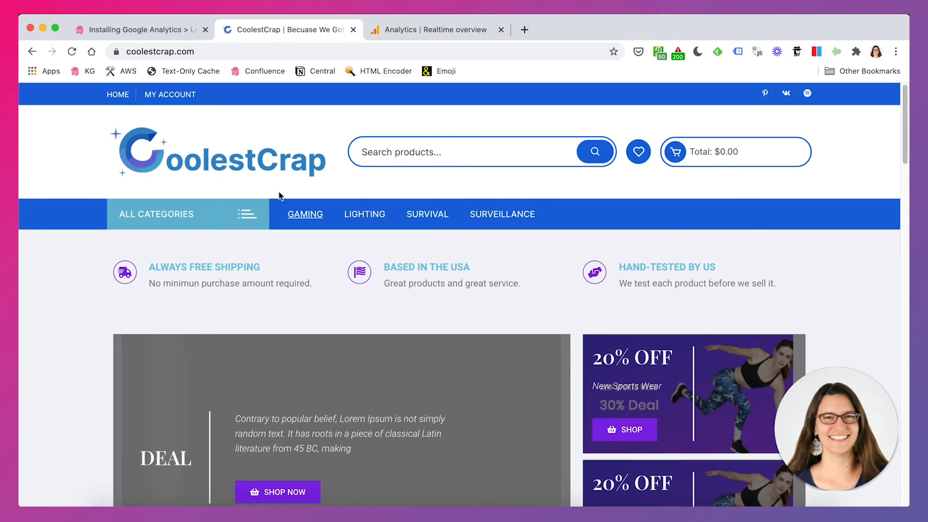
click(176, 93)
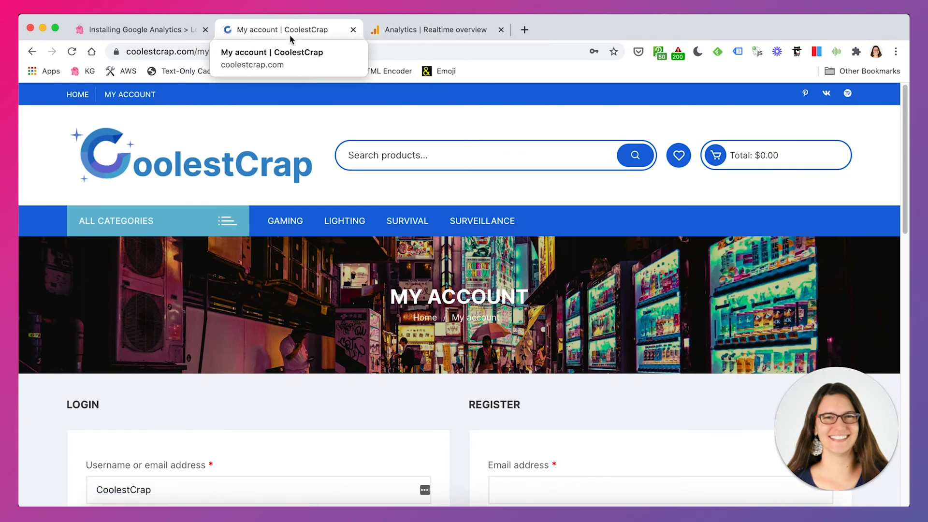
click(404, 34)
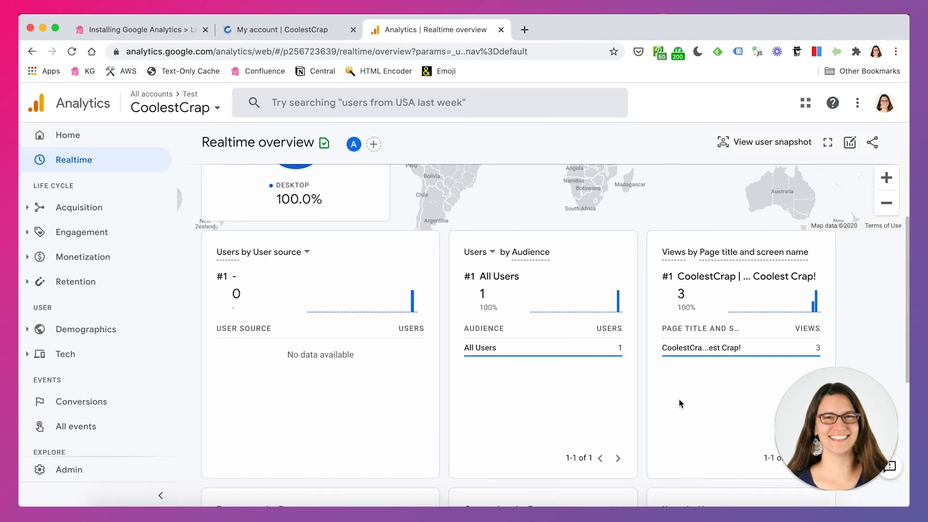
- Examine the Realtime report's user location, views by page title and event counts
scroll(688, 400, up, 4)
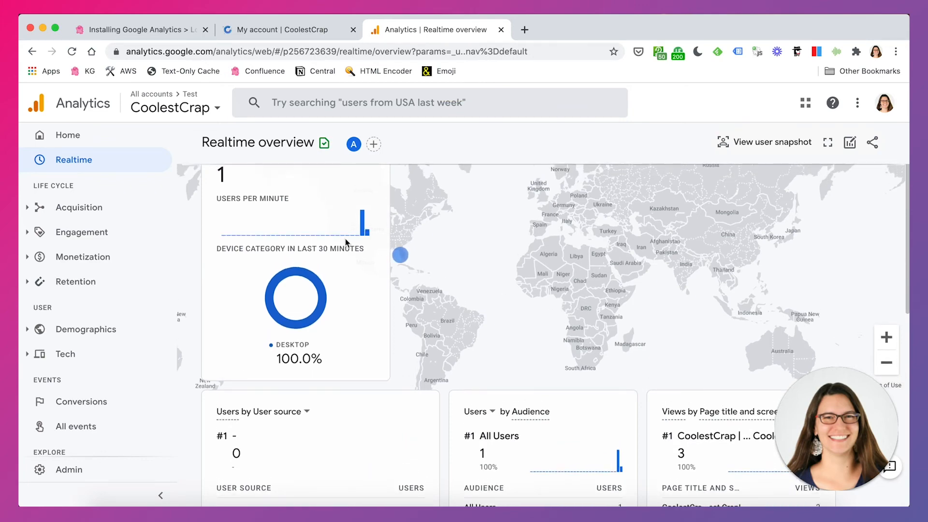
mouse_move(400, 261)
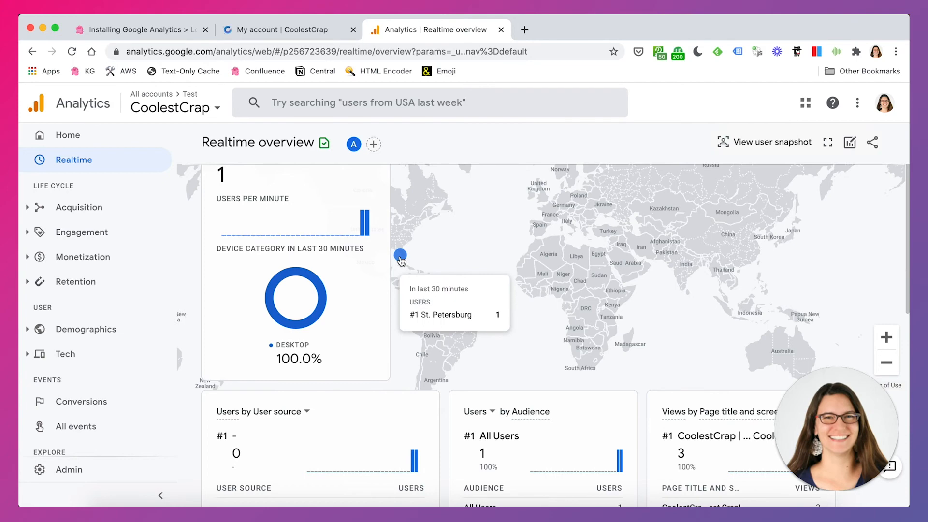
scroll(650, 342, down, 5)
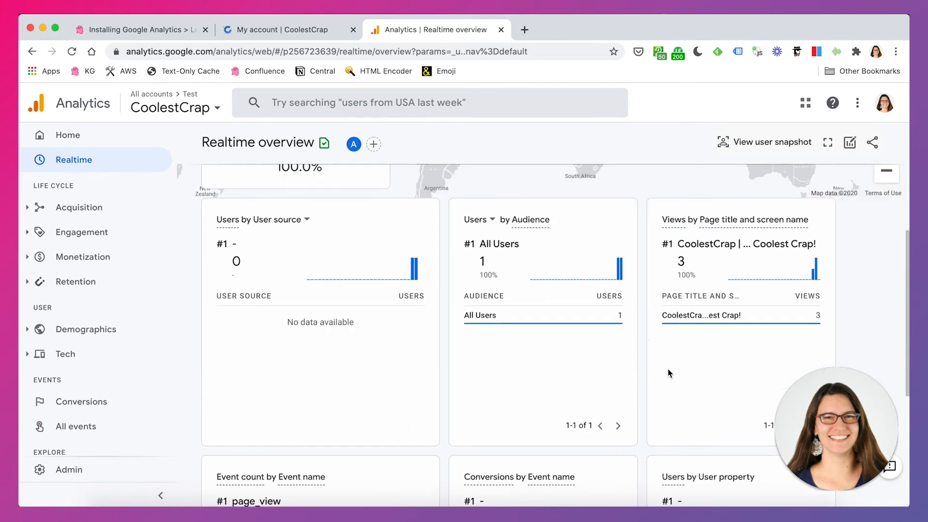
scroll(670, 373, down, 2)
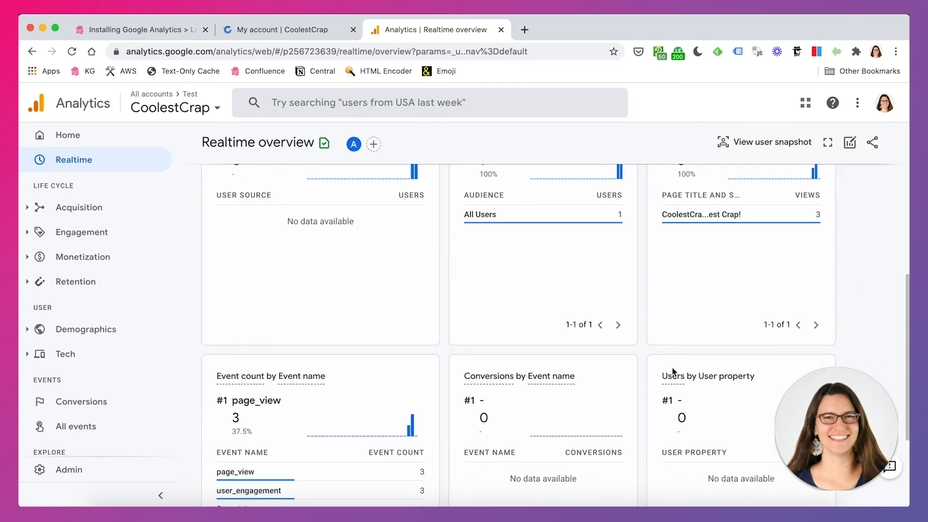
scroll(673, 369, up, 1)
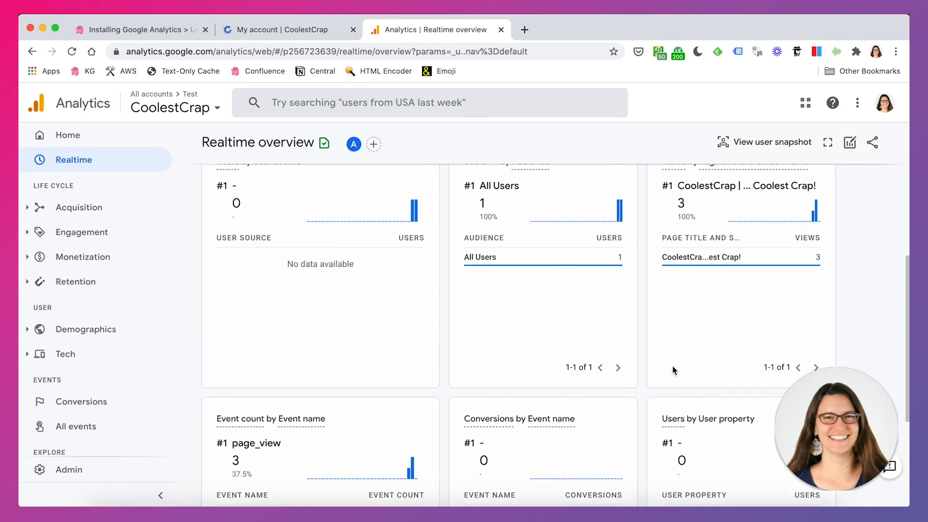
scroll(673, 370, up, 1)
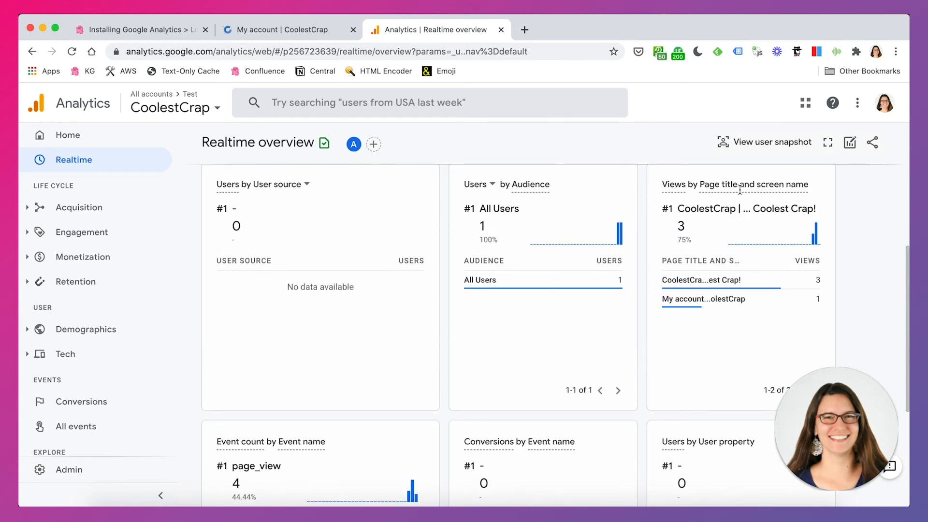
mouse_move(739, 189)
mouse_move(679, 299)
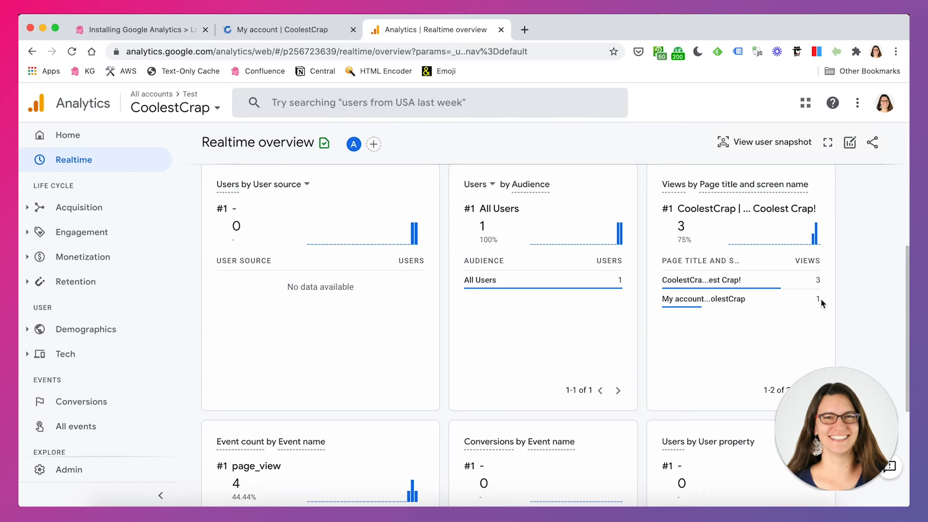
scroll(585, 416, up, 5)
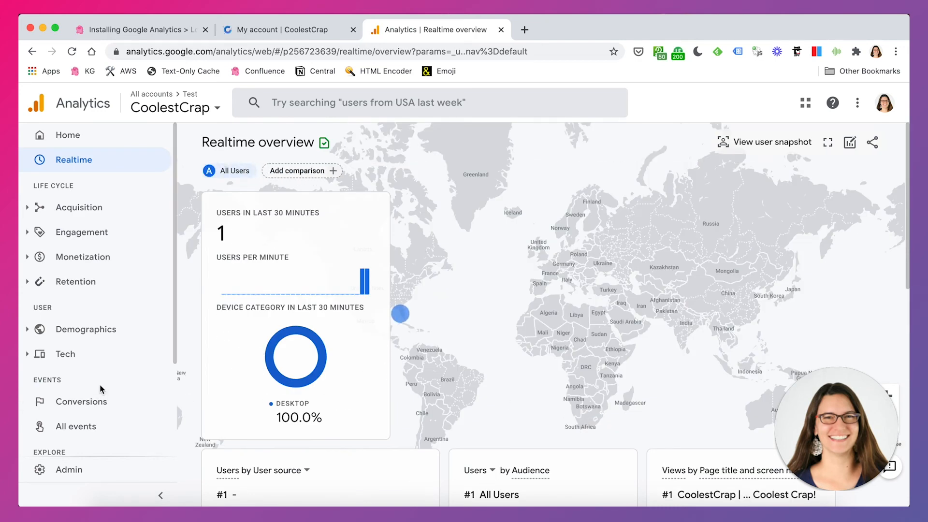
- Open the WordPress admin dashboard at coolestcrap.com/wp-admin/ in the store tab
click(283, 29)
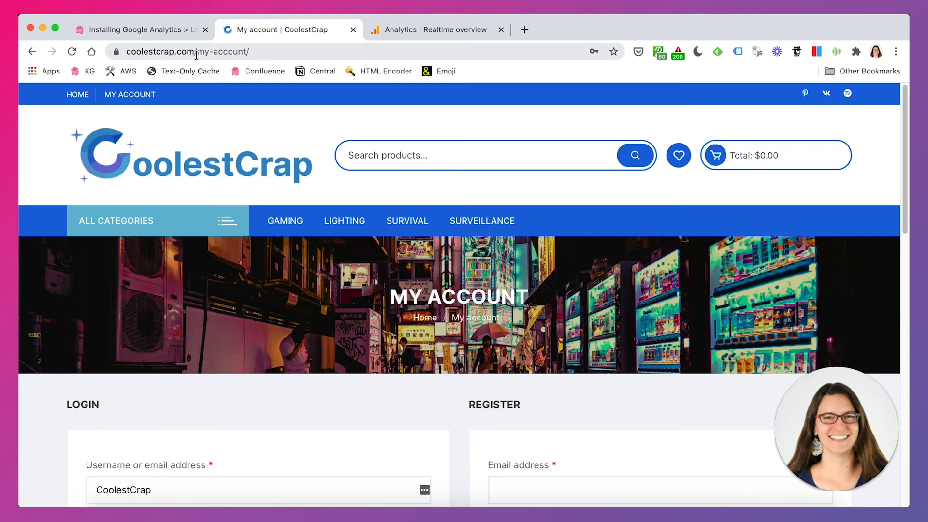
drag(227, 51, 297, 63)
text(wp-)
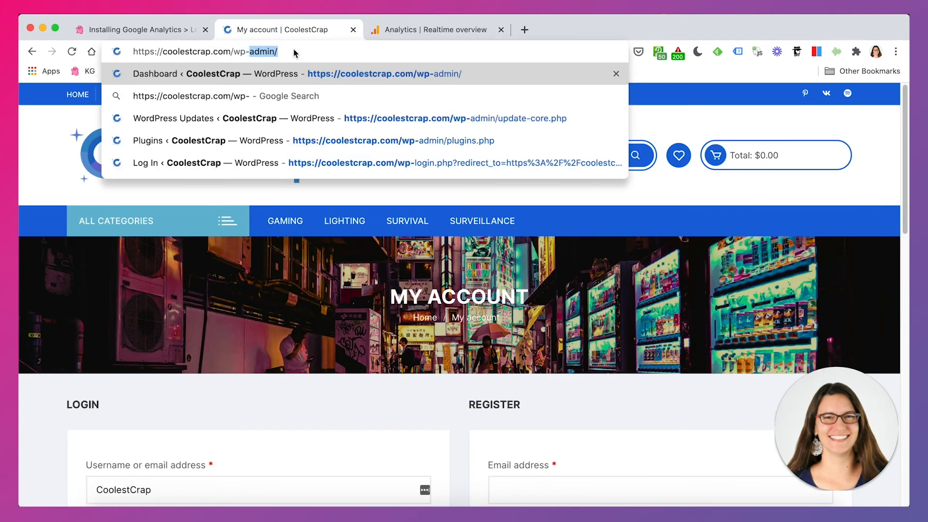
key(Return)
click(529, 350)
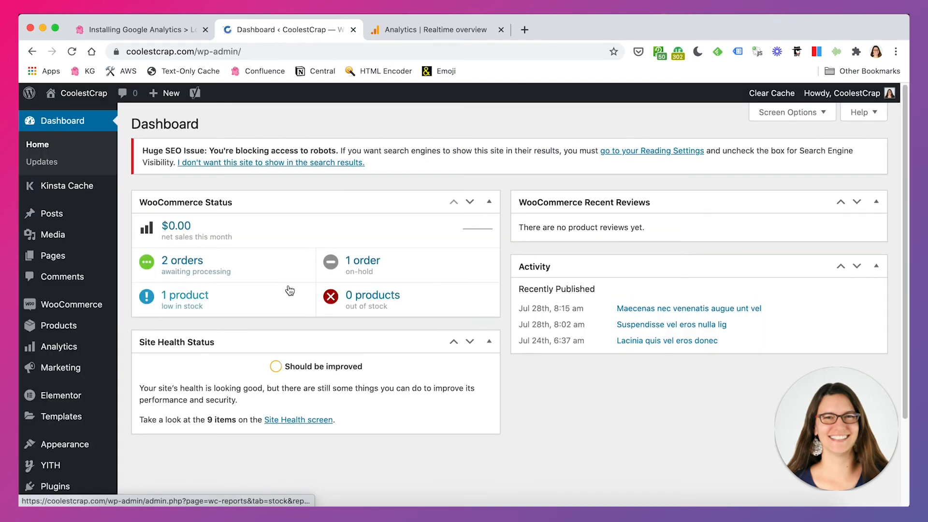
- Open the Orchid Store theme's header.php file in the Theme Editor and view its head section
scroll(348, 300, down, 2)
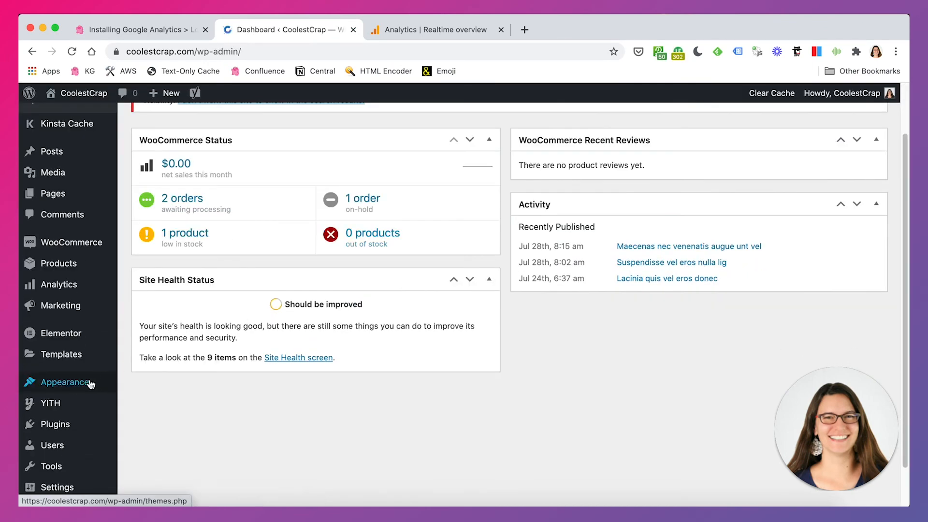
mouse_move(84, 383)
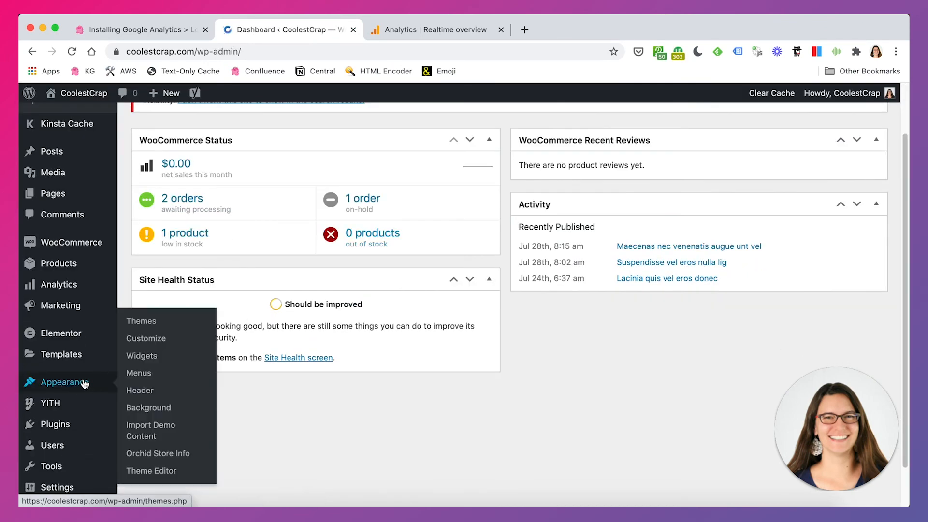
click(147, 469)
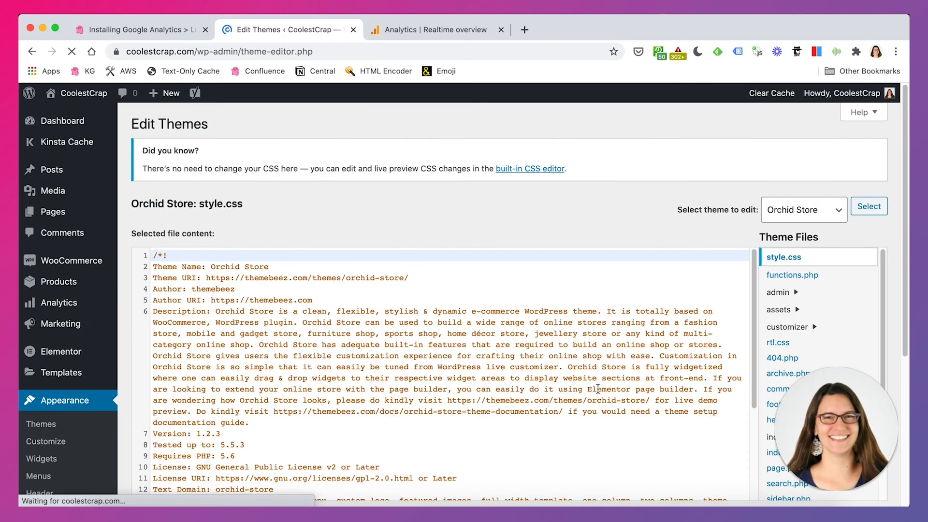
scroll(646, 213, down, 3)
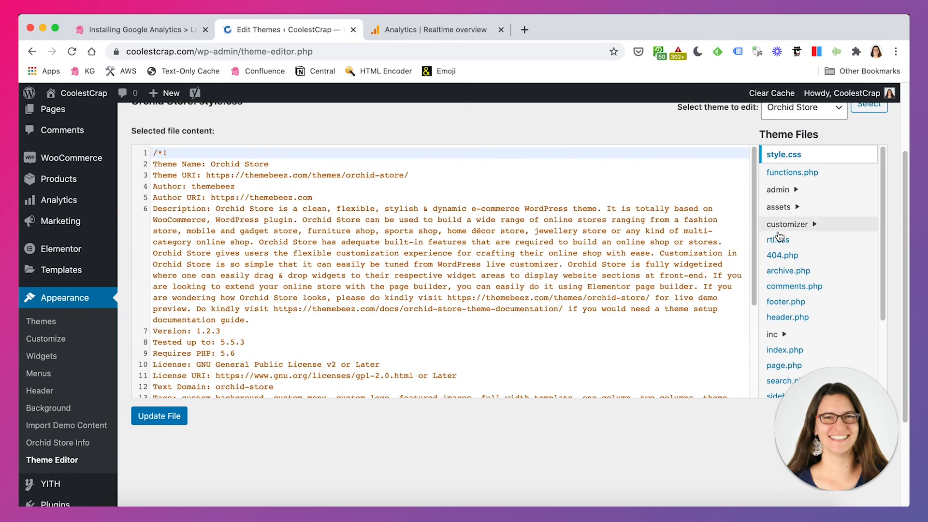
click(794, 317)
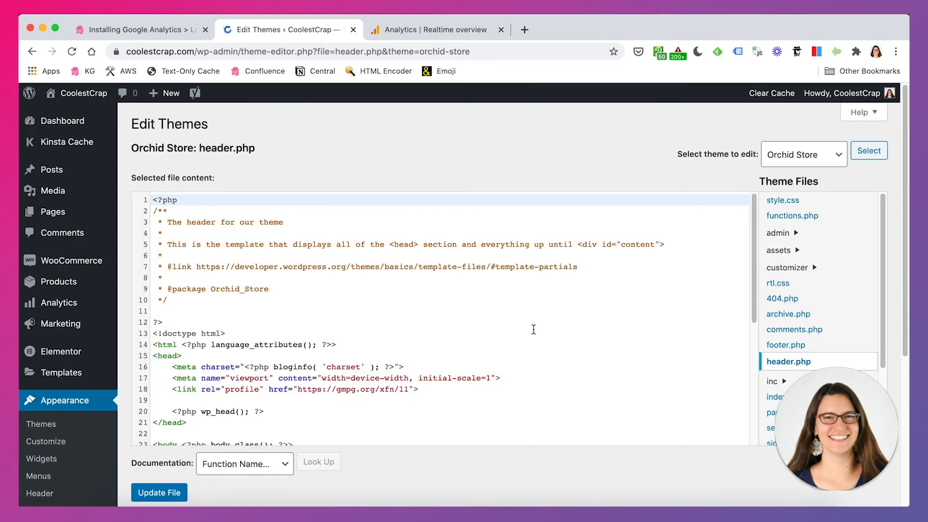
scroll(476, 160, down, 1)
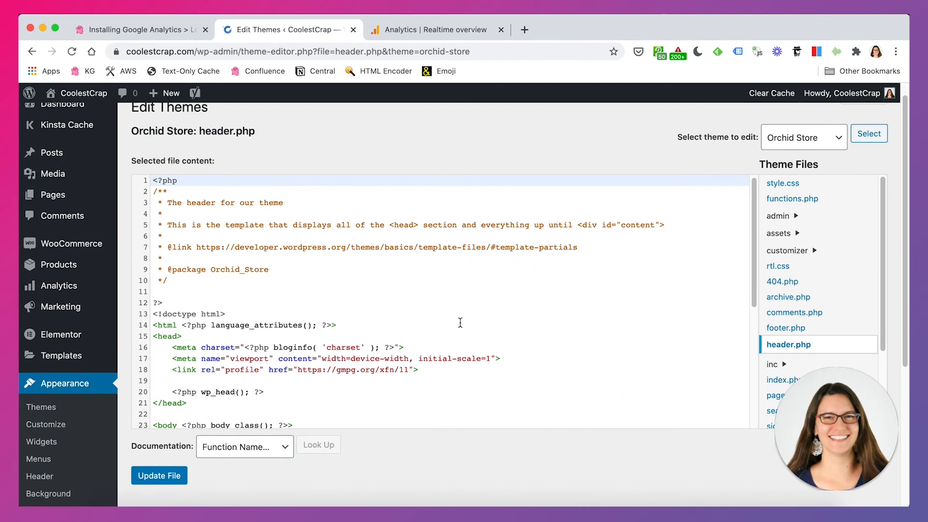
- Scroll through header.php and highlight the head section from the opening to the closing head tag
scroll(466, 324, down, 5)
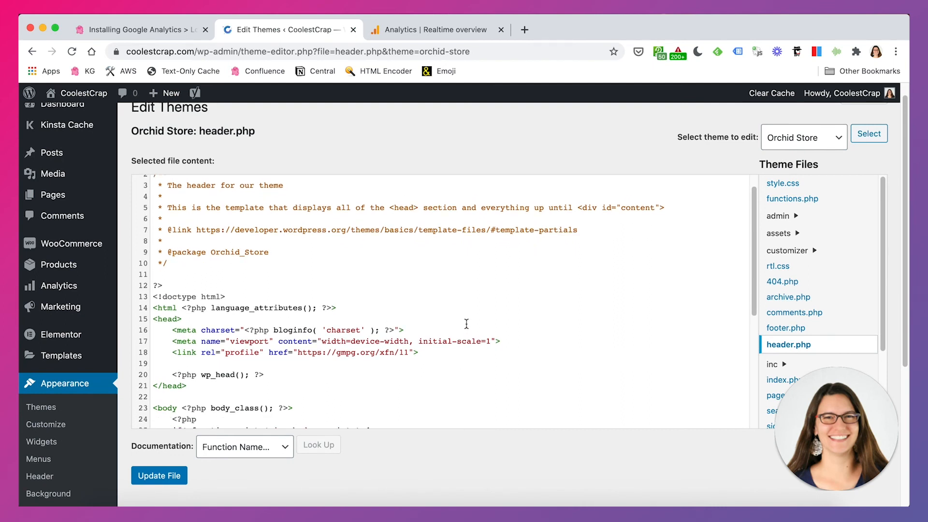
scroll(467, 324, down, 1)
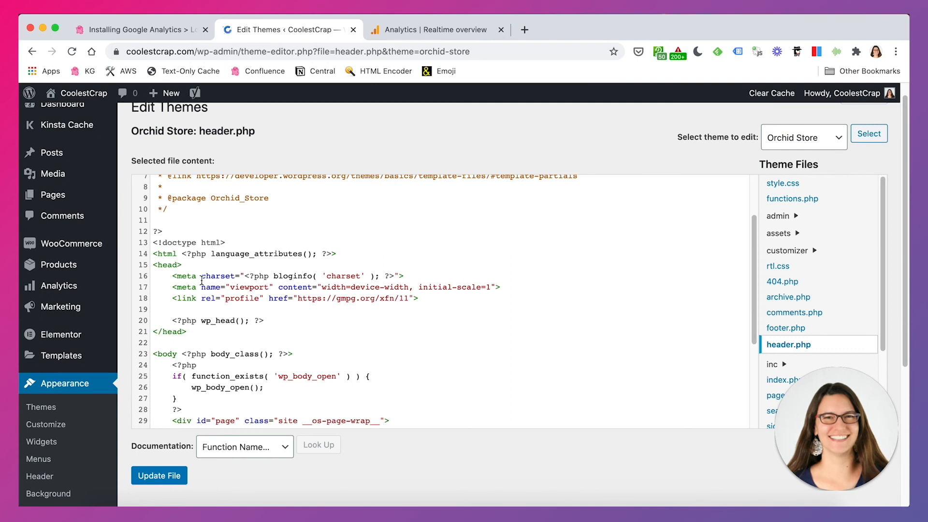
click(152, 264)
drag(152, 264, 193, 331)
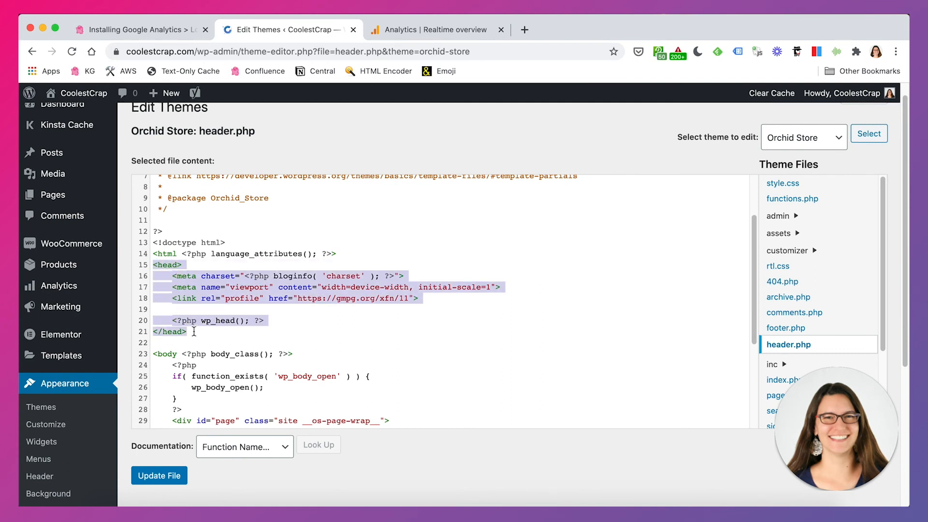
scroll(404, 363, down, 1)
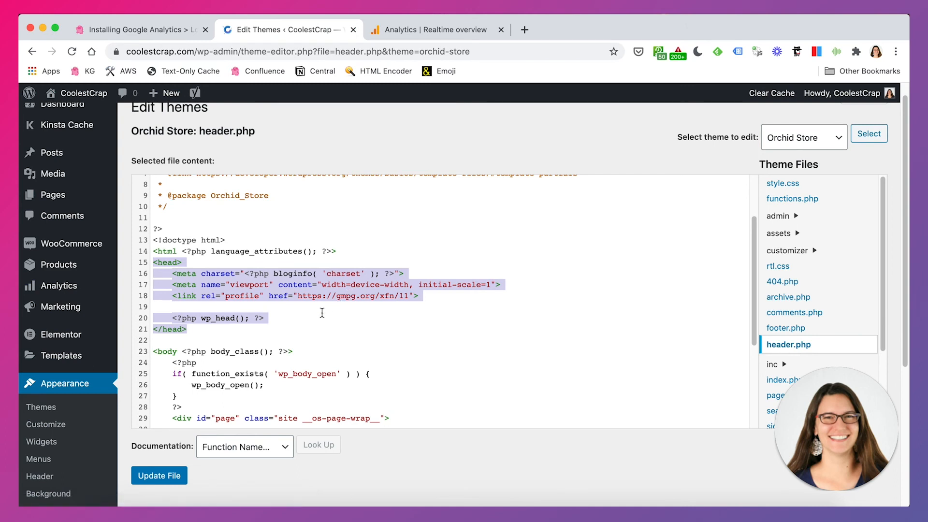
click(299, 317)
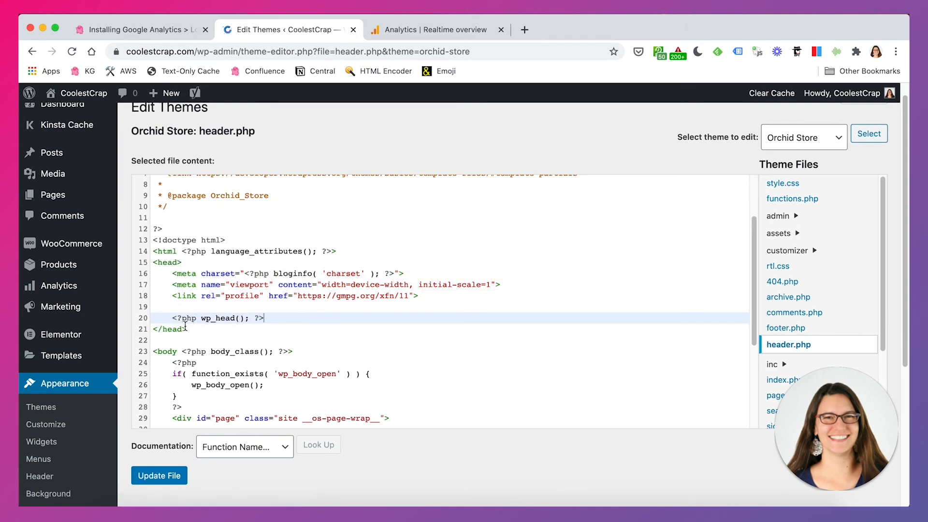
- Try pasting the Google Analytics gtag.js snippet on a new line before the closing head tag, then undo the paste
click(153, 329)
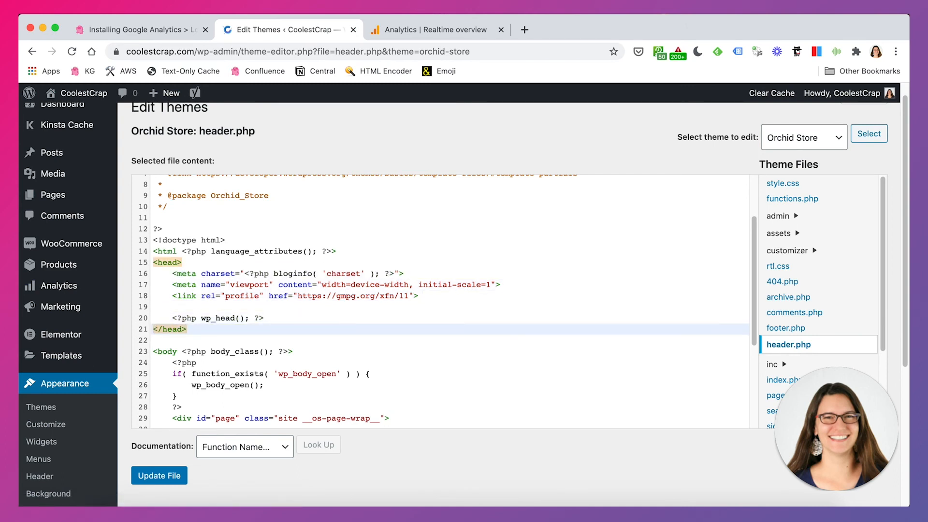
key(Return)
key(Up)
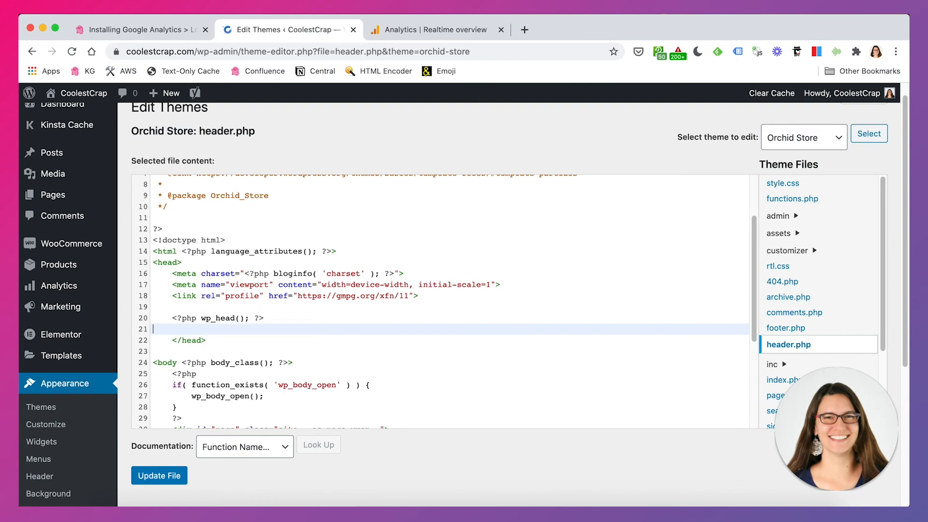
text(<!-- Global site tag (gtag.js) - Google Analytics --> <script async src="https://www.googletagmanager.com/gtag/js?id=G-X0TPF5FQFZ"></script> <script>   window.dataLayer = window.dataLayer || [];   function gtag(){dataLayer.push(arguments);}   gtag('js', new Date());    gtag('config', 'G-X0TPF5FQFZ'); </script>)
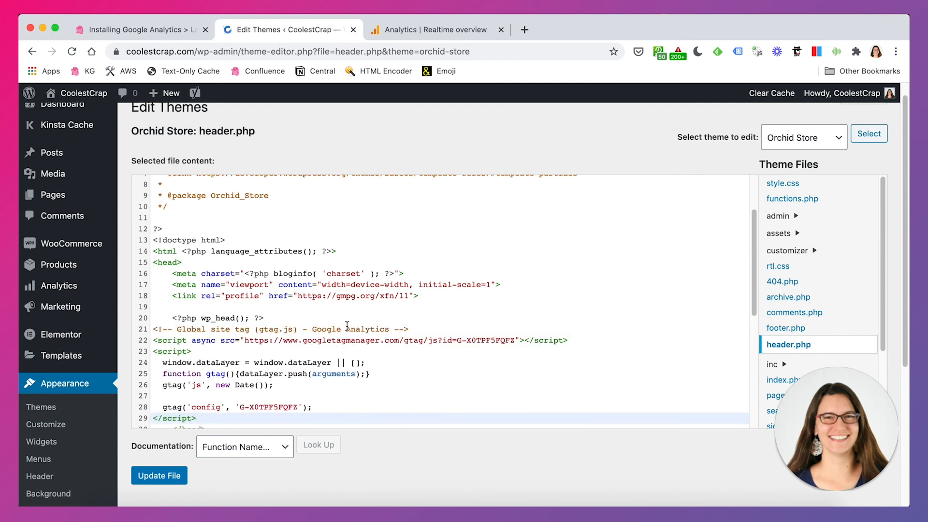
scroll(347, 327, down, 1)
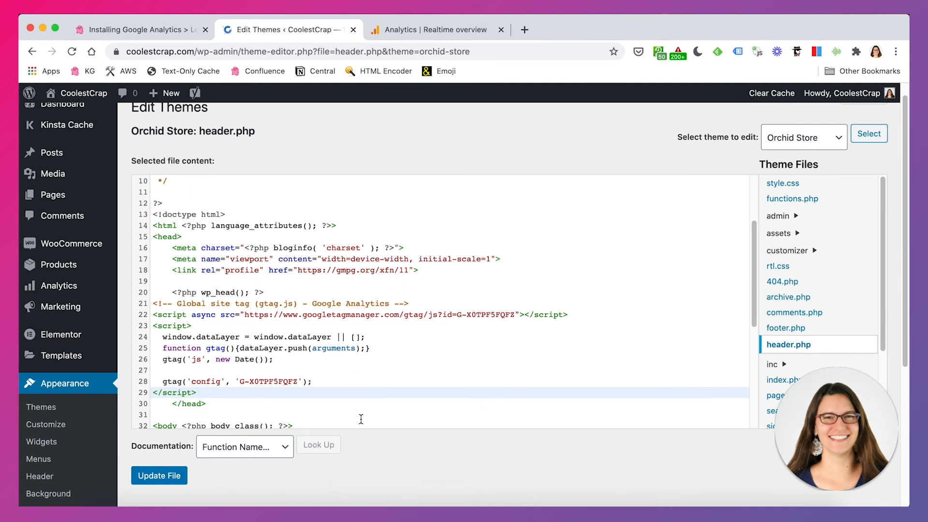
key(super+z)
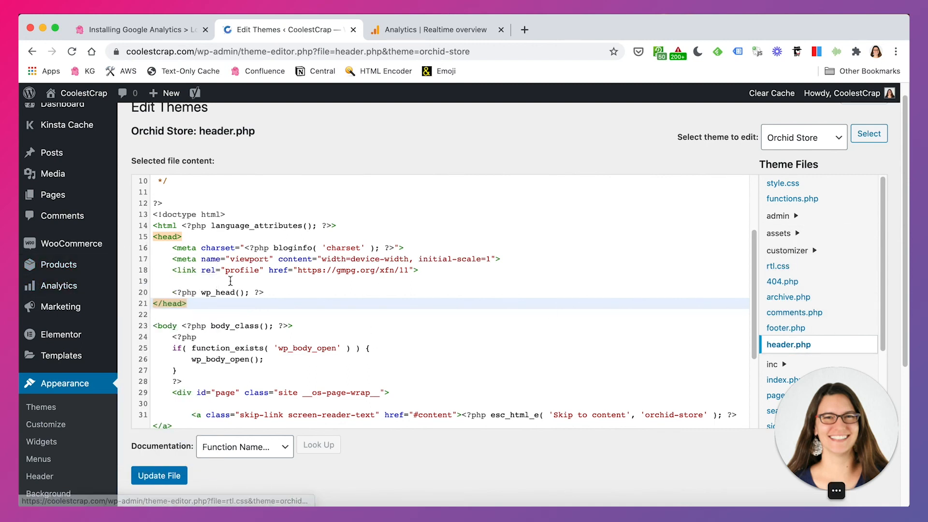
- Leave the Theme Editor for the WordPress Dashboard without saving the file changes
scroll(375, 459, up, 1)
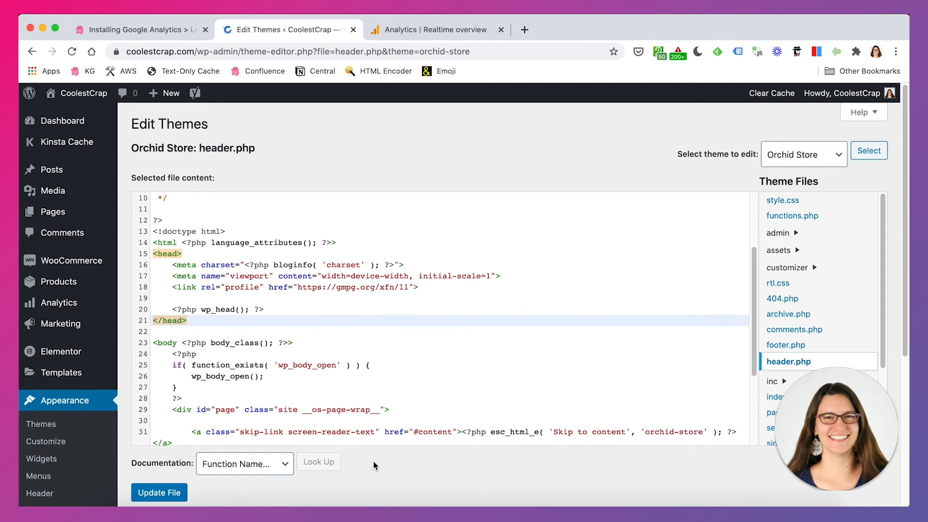
click(62, 121)
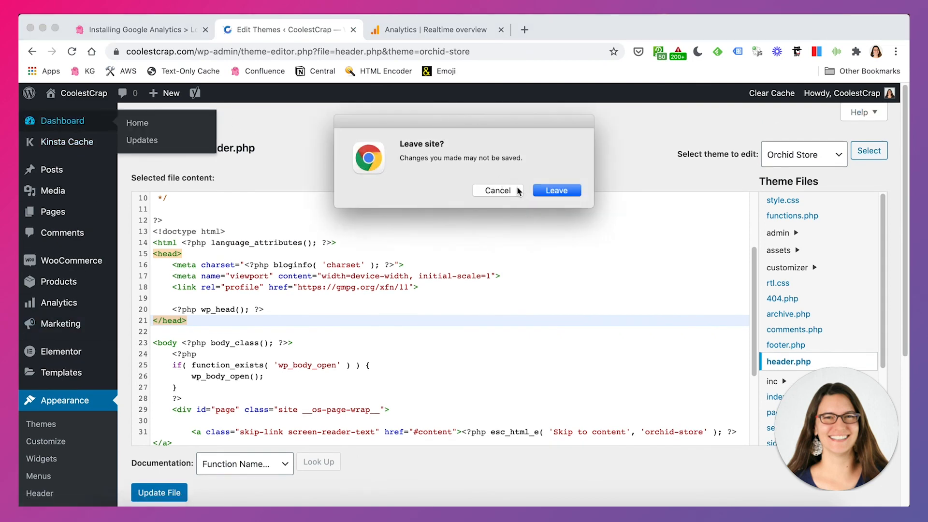
click(549, 192)
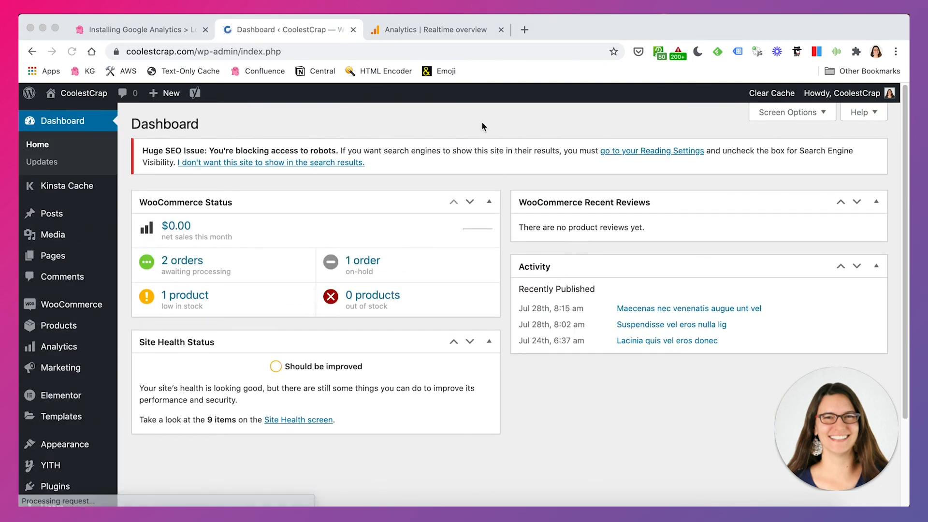
- Switch to the Analytics Realtime overview tab
click(423, 21)
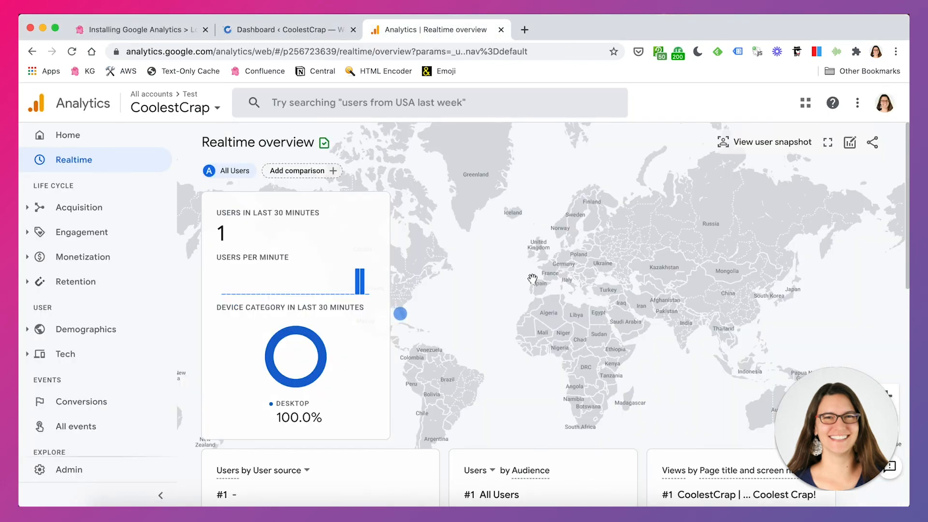
click(274, 30)
click(421, 32)
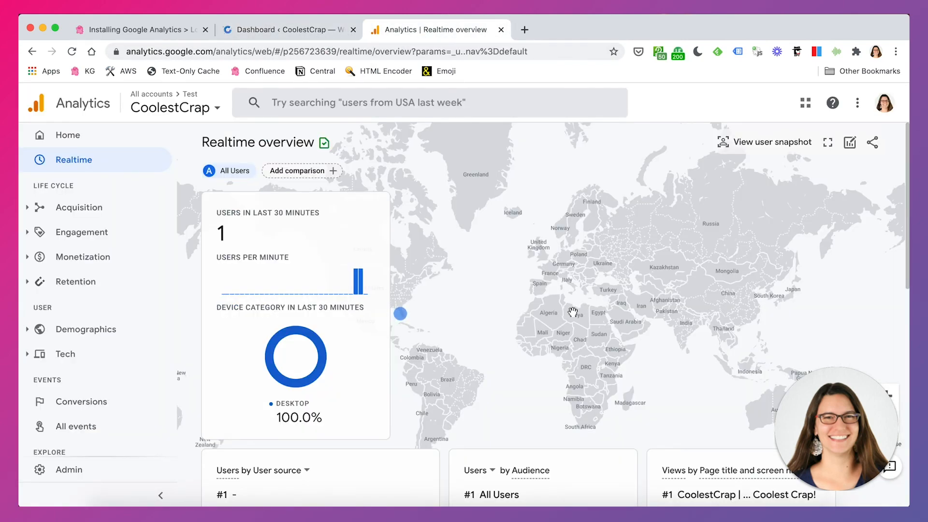